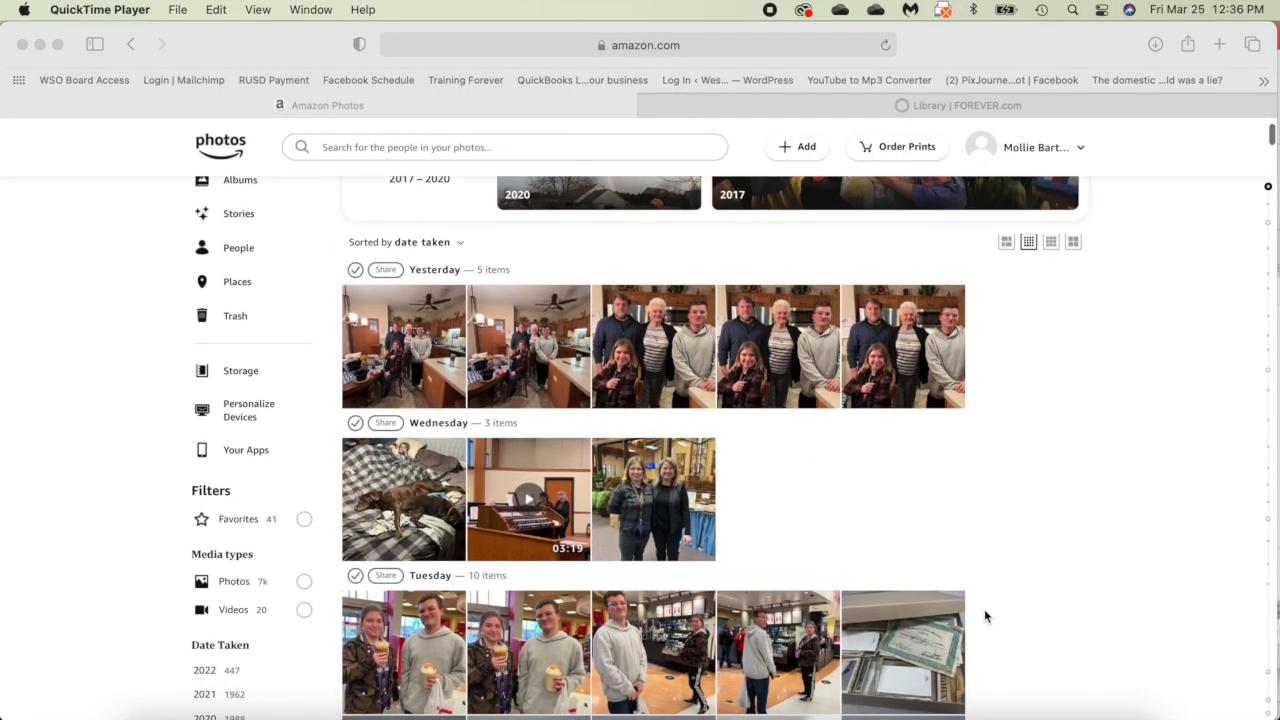
pyautogui.scroll(2, 984, 616)
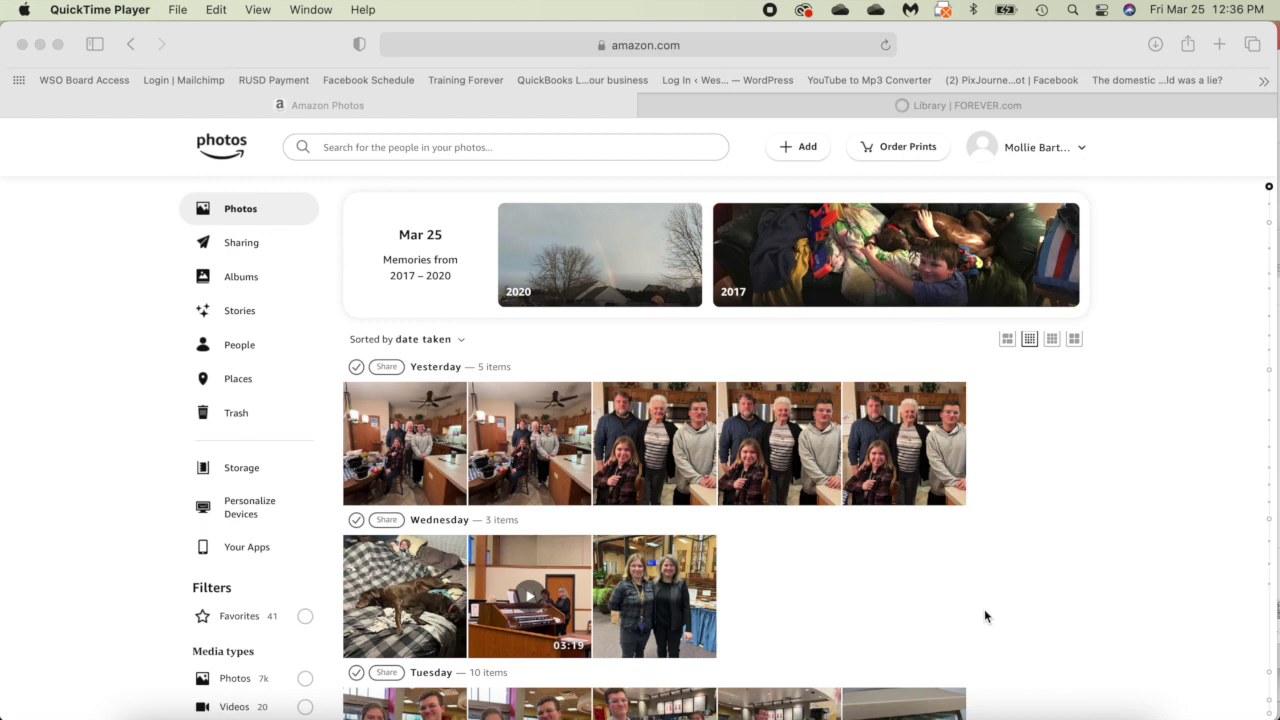
pyautogui.scroll(-3, 984, 616)
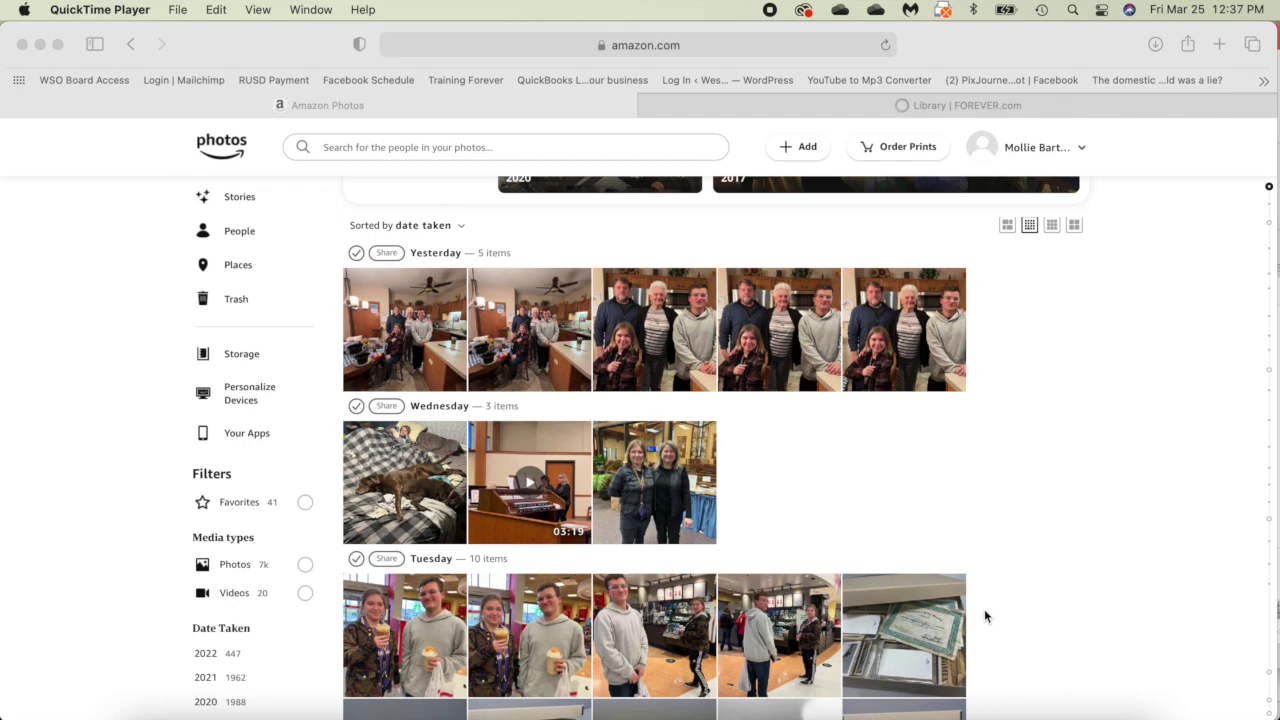
pyautogui.scroll(3, 984, 616)
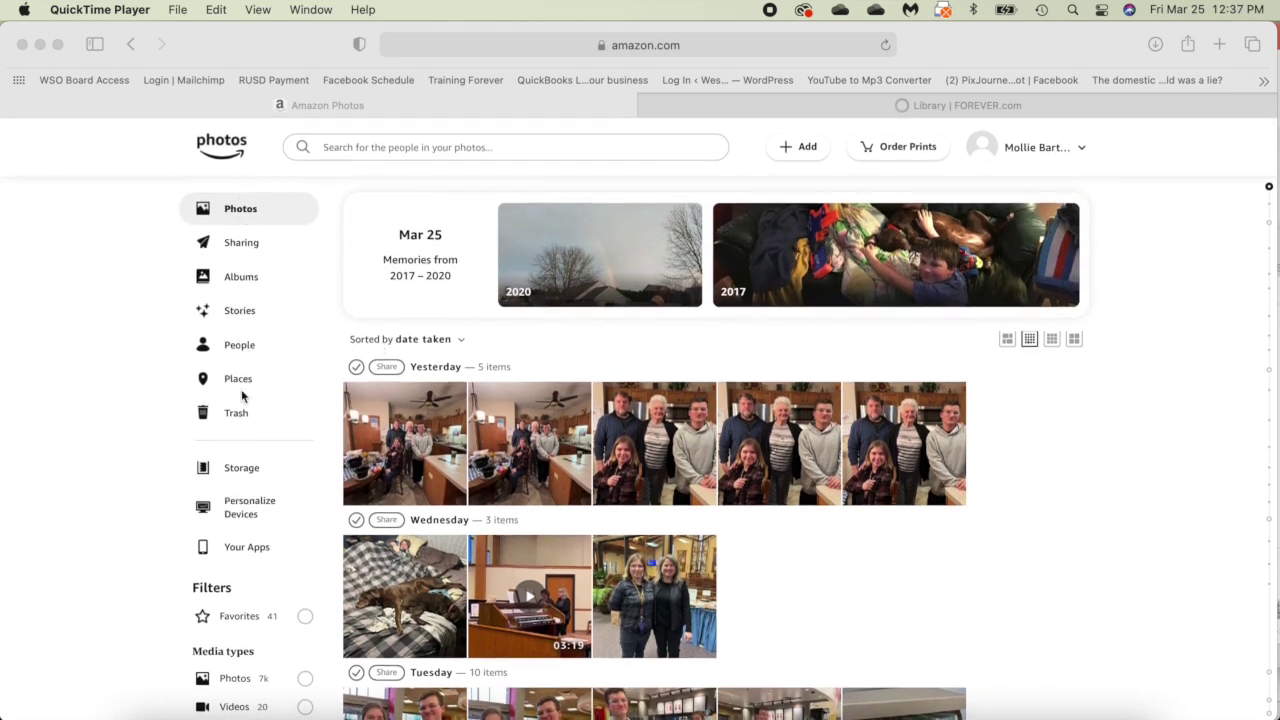
pyautogui.scroll(-3, 241, 395)
pyautogui.scroll(-9, 241, 392)
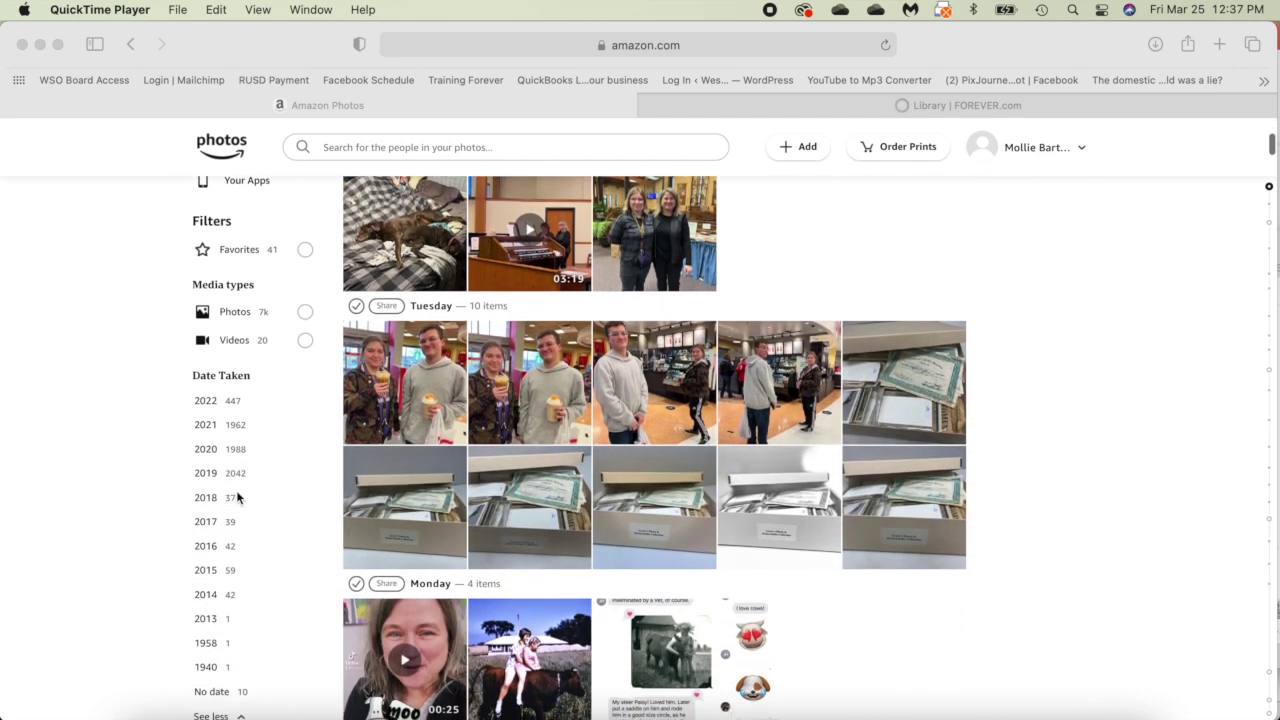
pyautogui.scroll(-6, 237, 497)
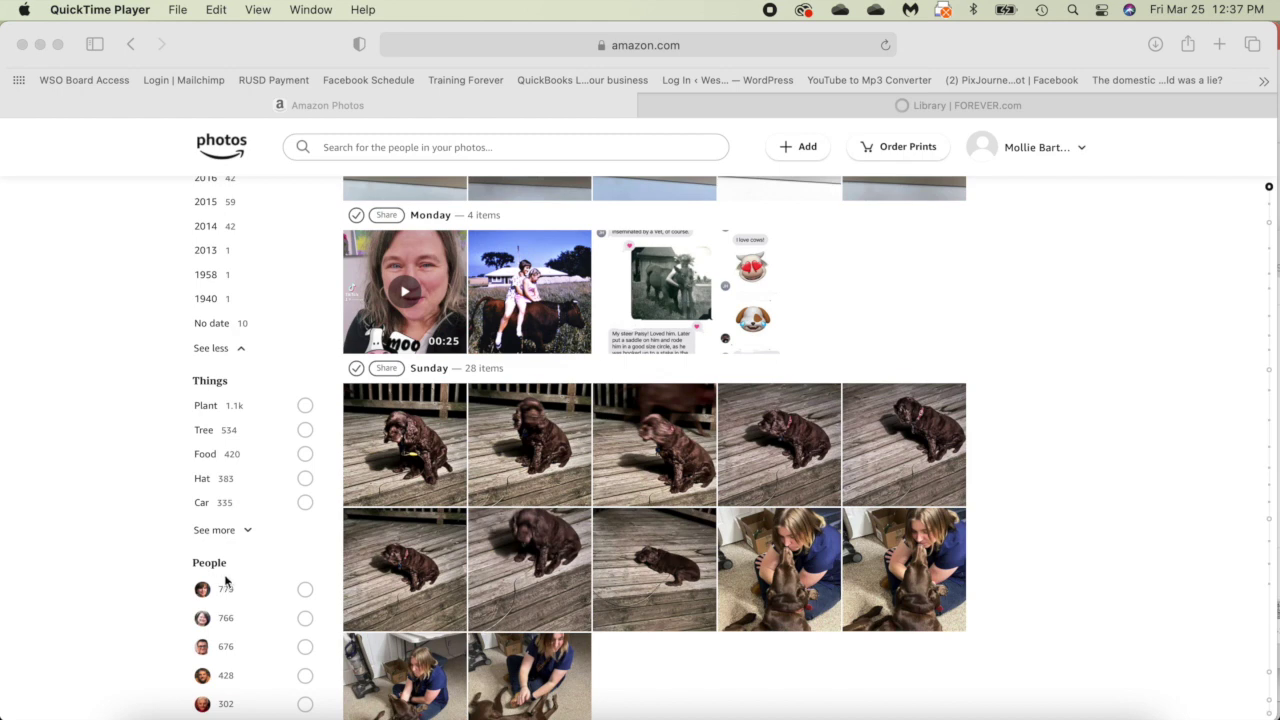
pyautogui.scroll(5, 225, 409)
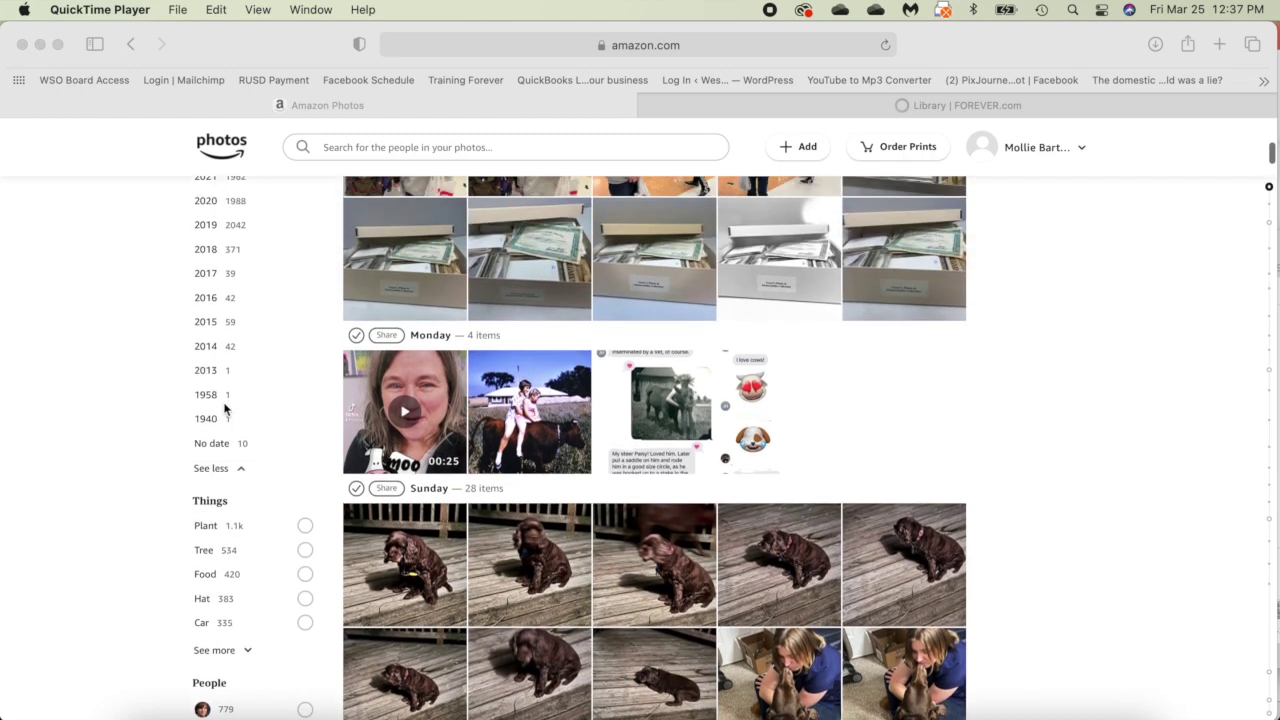
pyautogui.scroll(6, 225, 409)
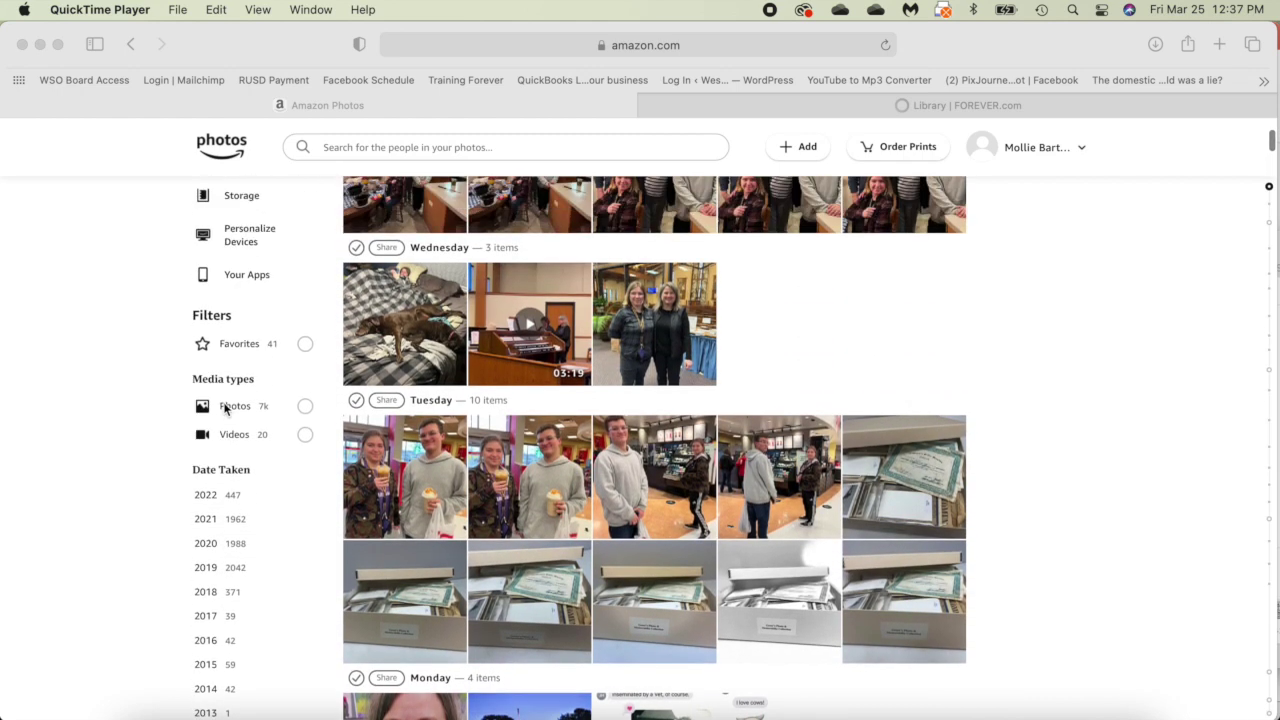
pyautogui.scroll(6, 226, 409)
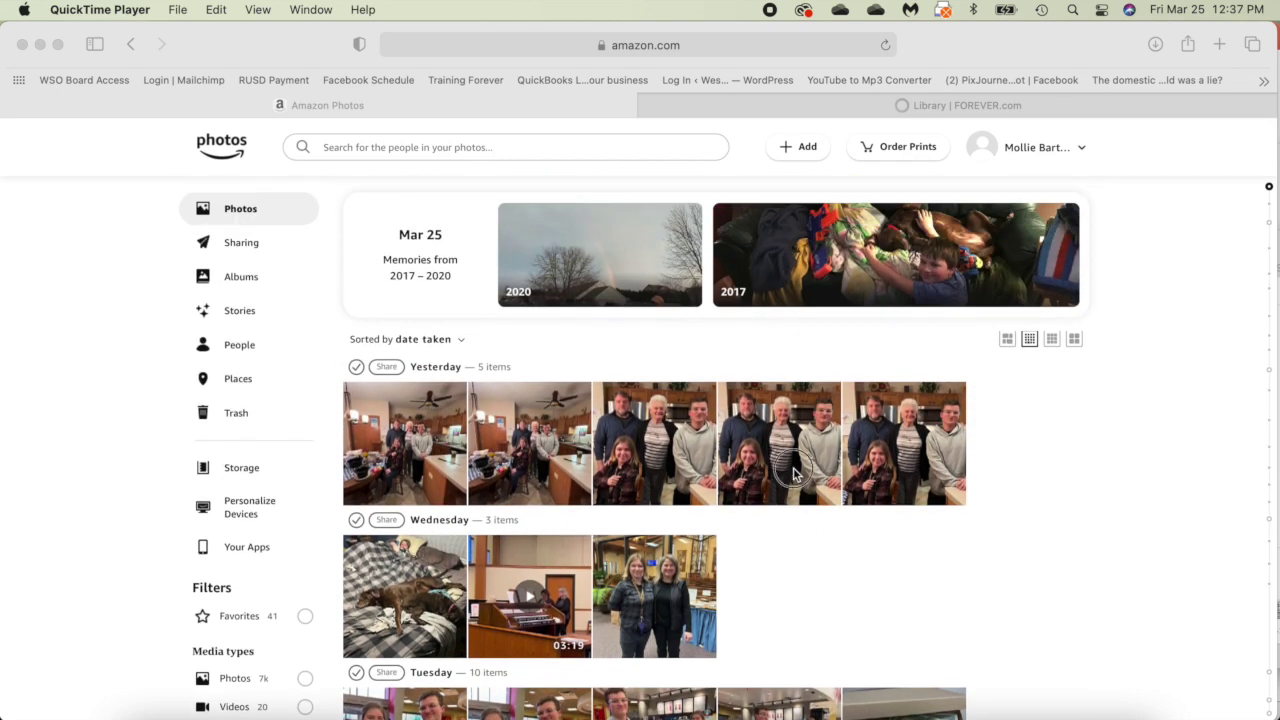
# - Star the fourth Yesterday photo as a favourite
pyautogui.click(793, 475)
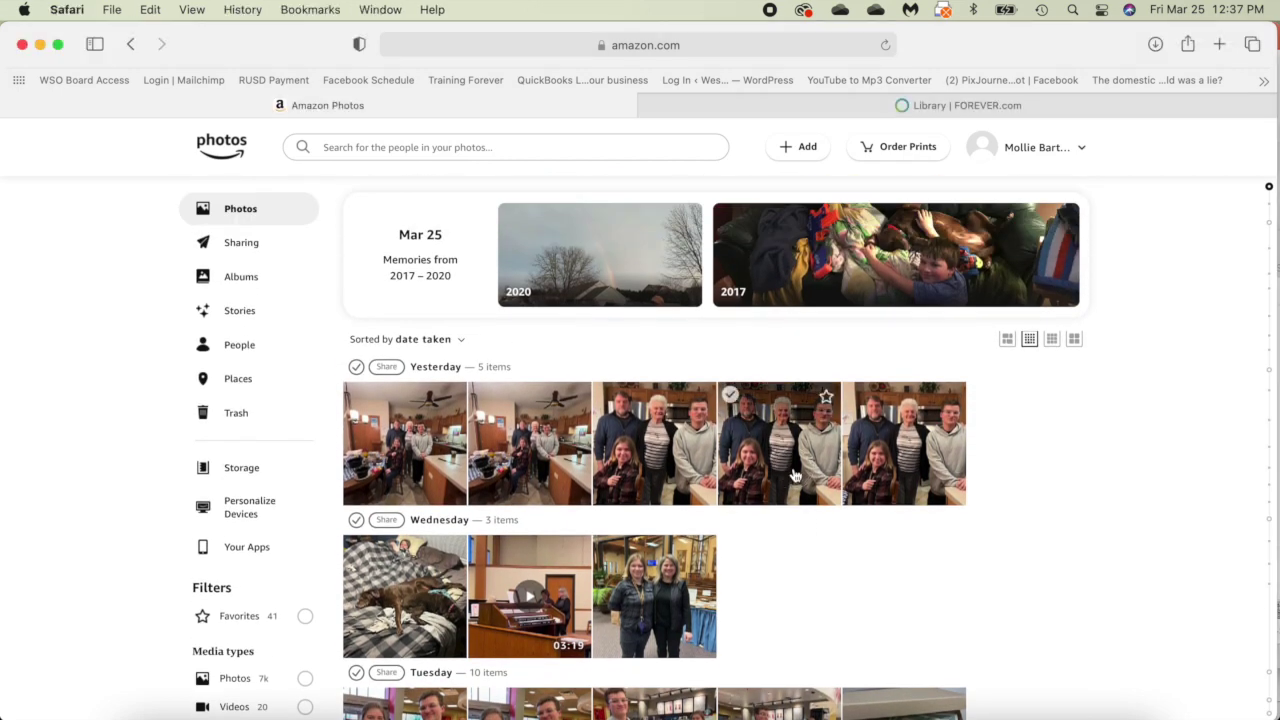
pyautogui.click(731, 396)
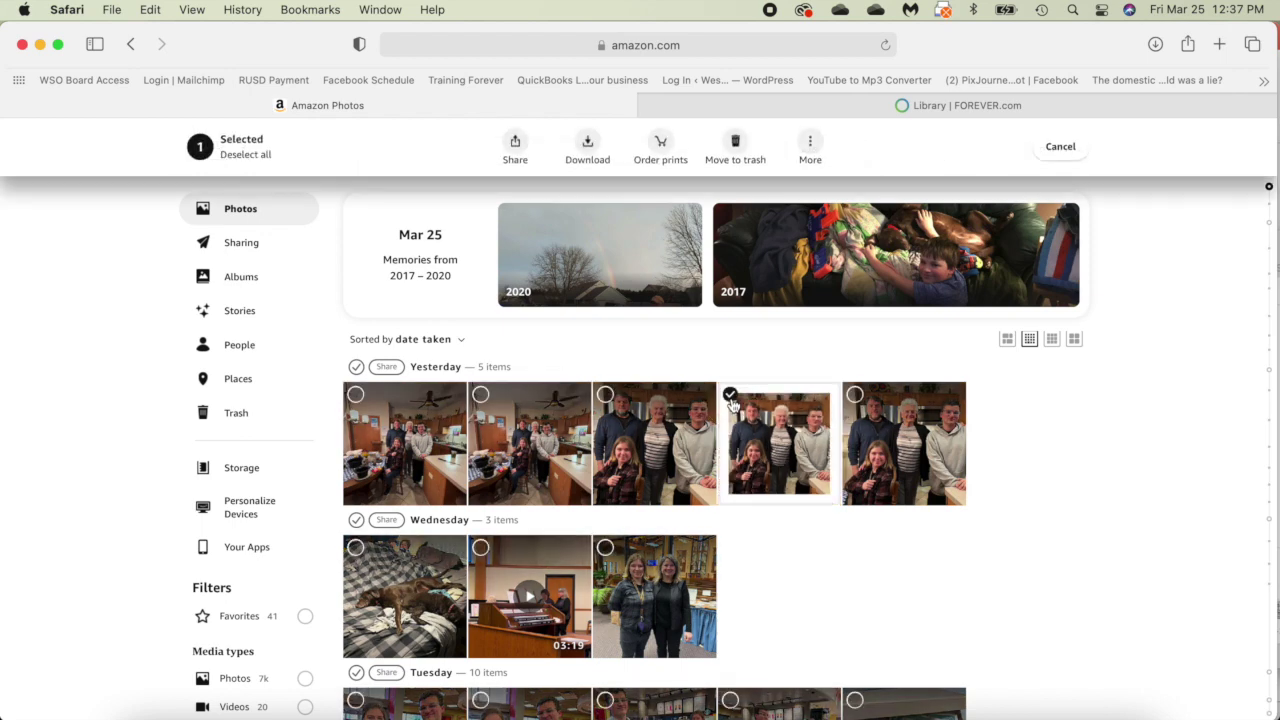
pyautogui.click(731, 396)
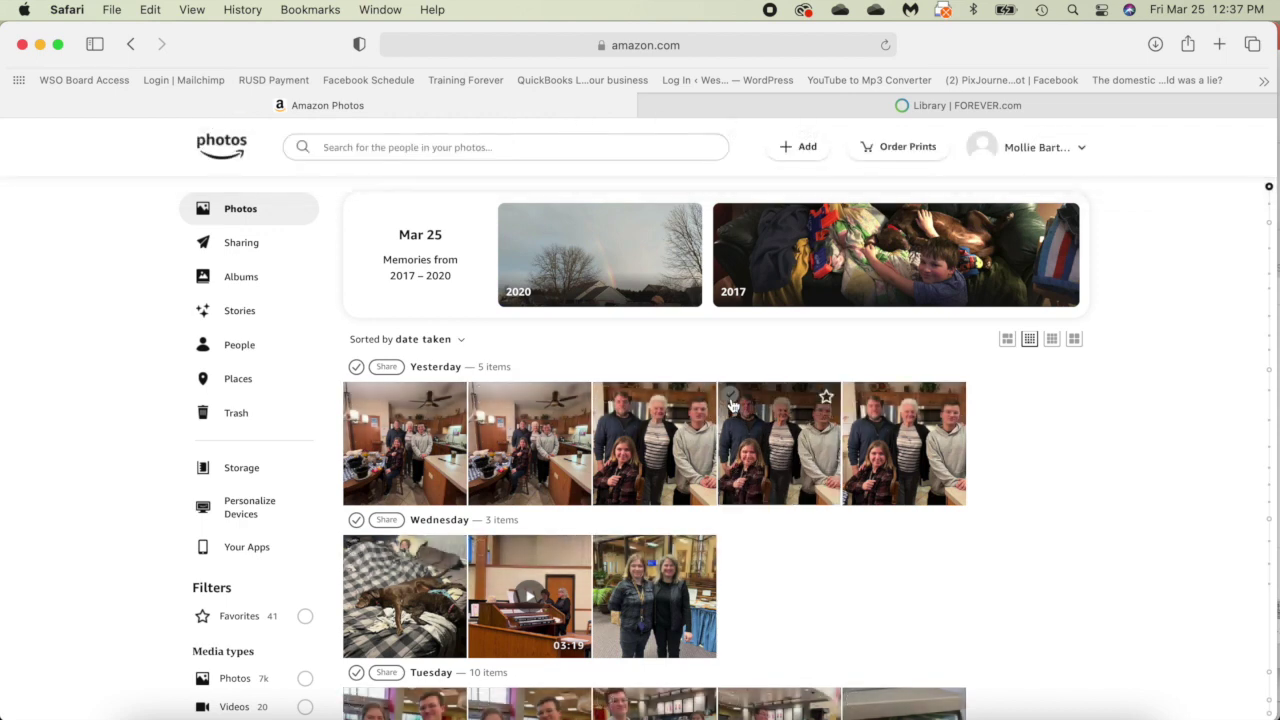
pyautogui.click(826, 399)
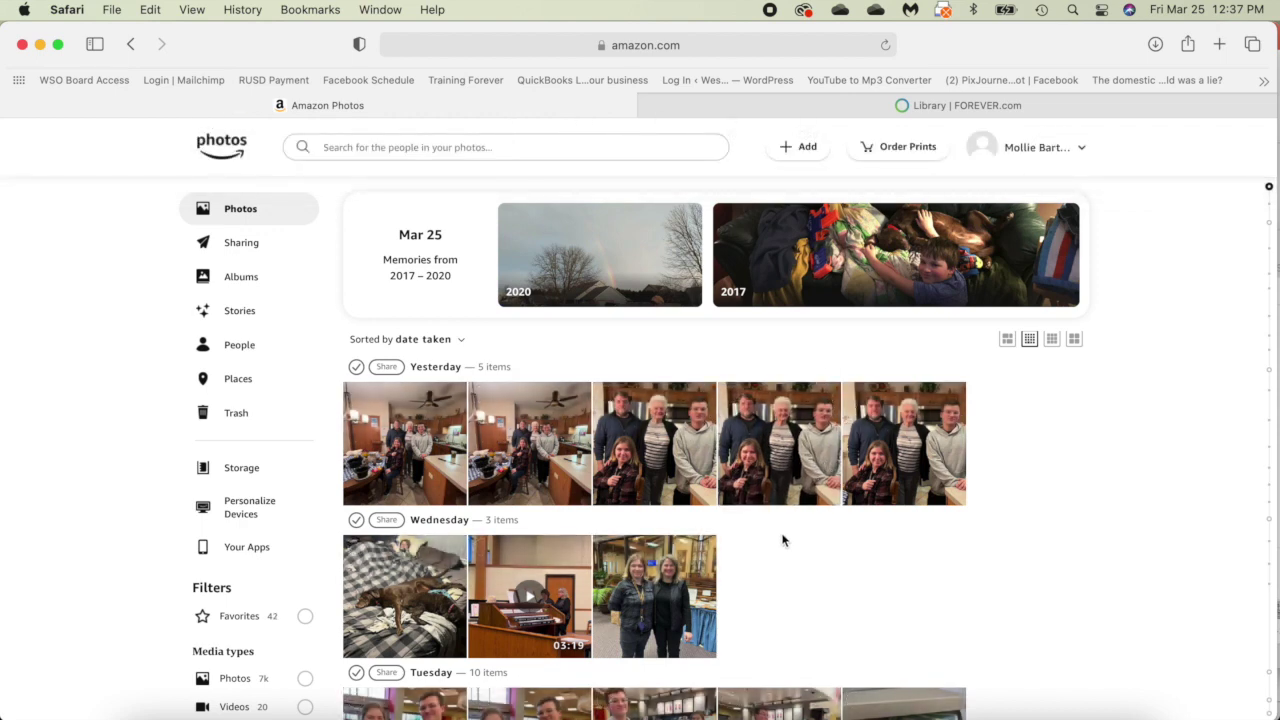
# - Confirm it under the Favorites filter, now 42, then return to all photos
pyautogui.moveTo(822, 430)
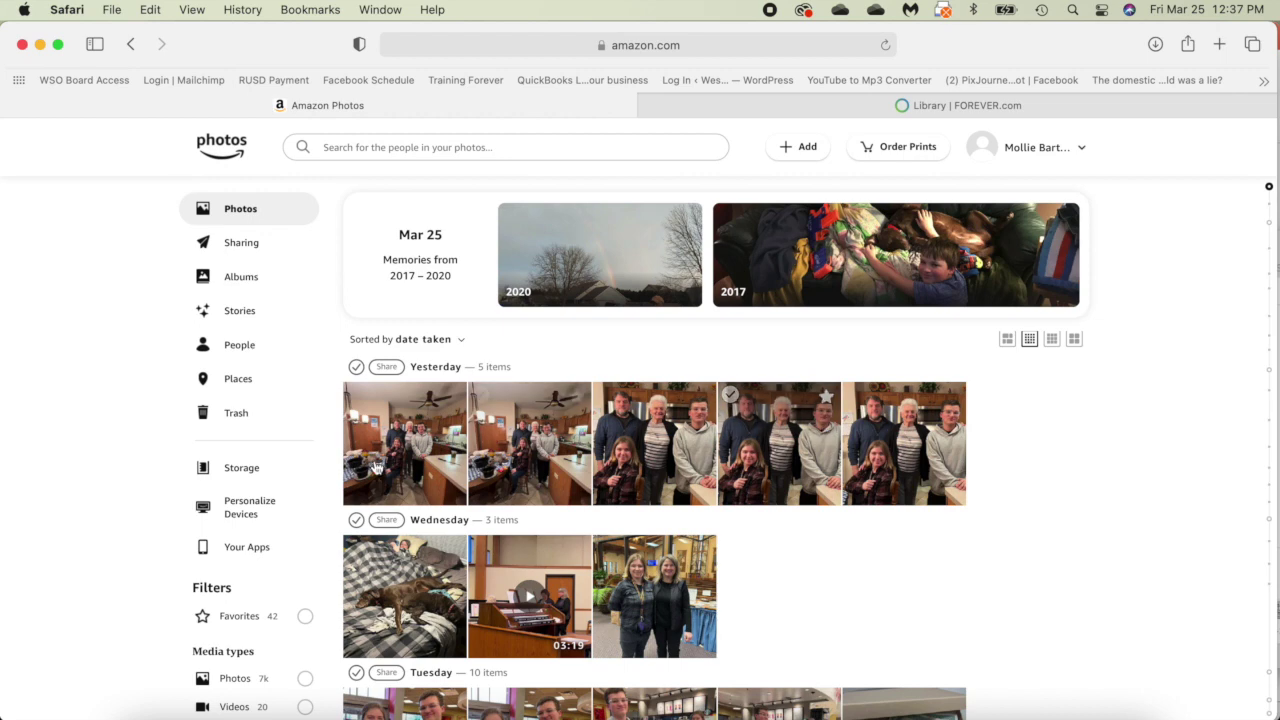
pyautogui.click(248, 618)
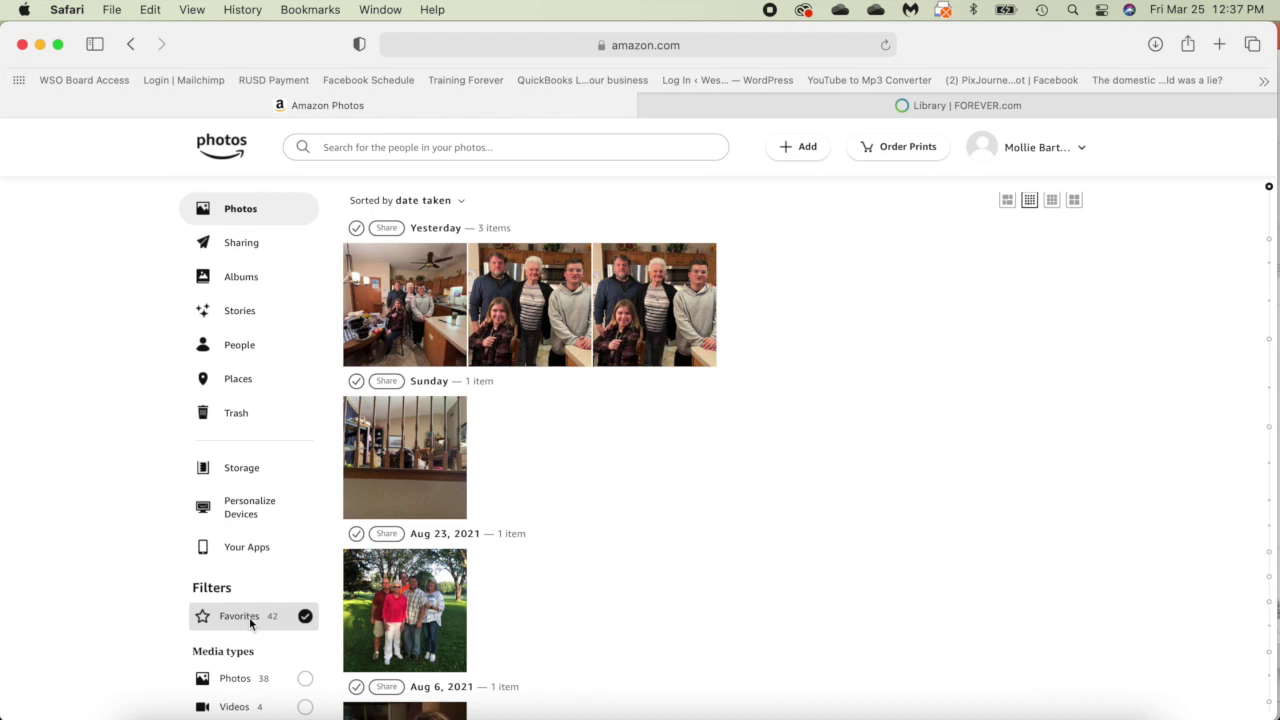
pyautogui.click(241, 209)
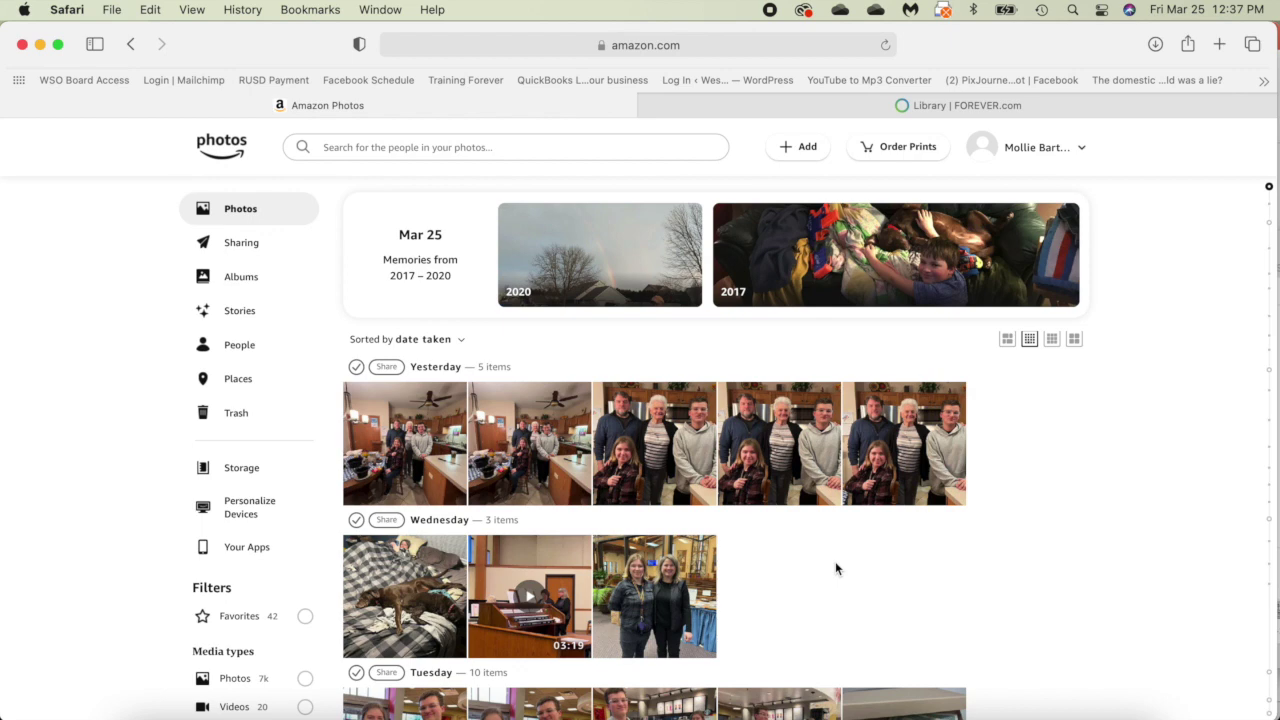
pyautogui.scroll(-2, 836, 568)
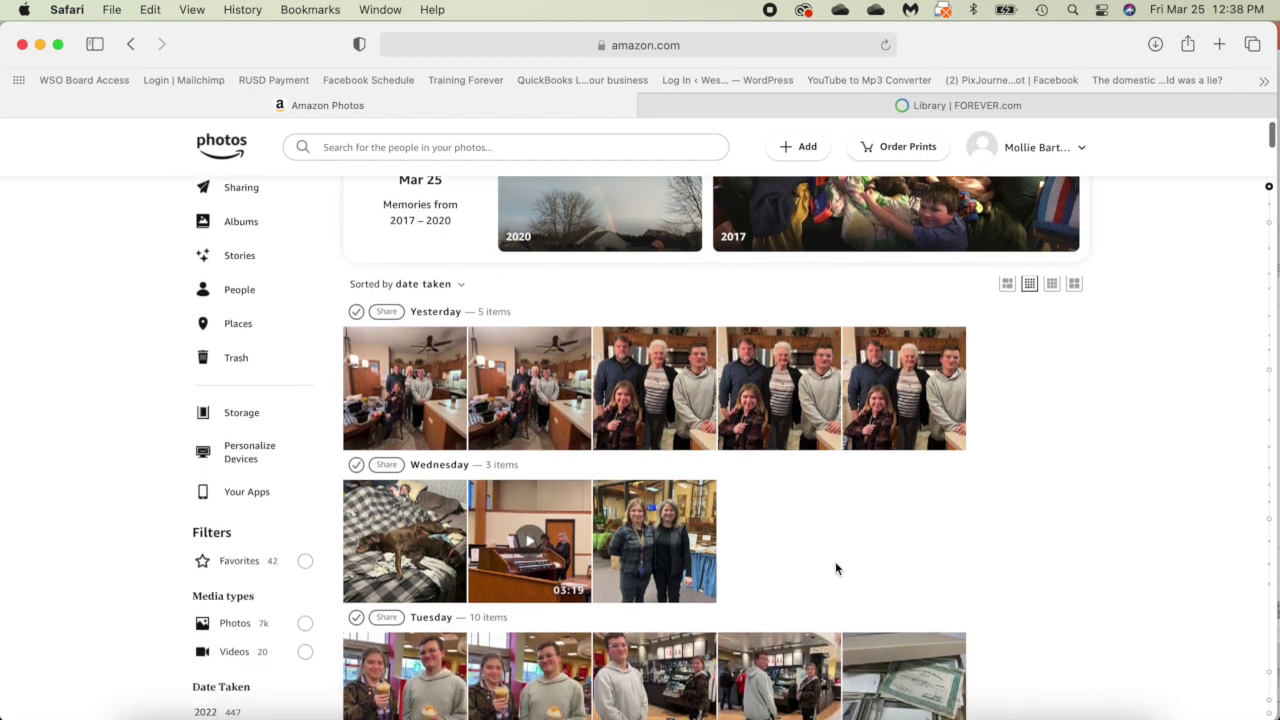
pyautogui.scroll(2, 836, 568)
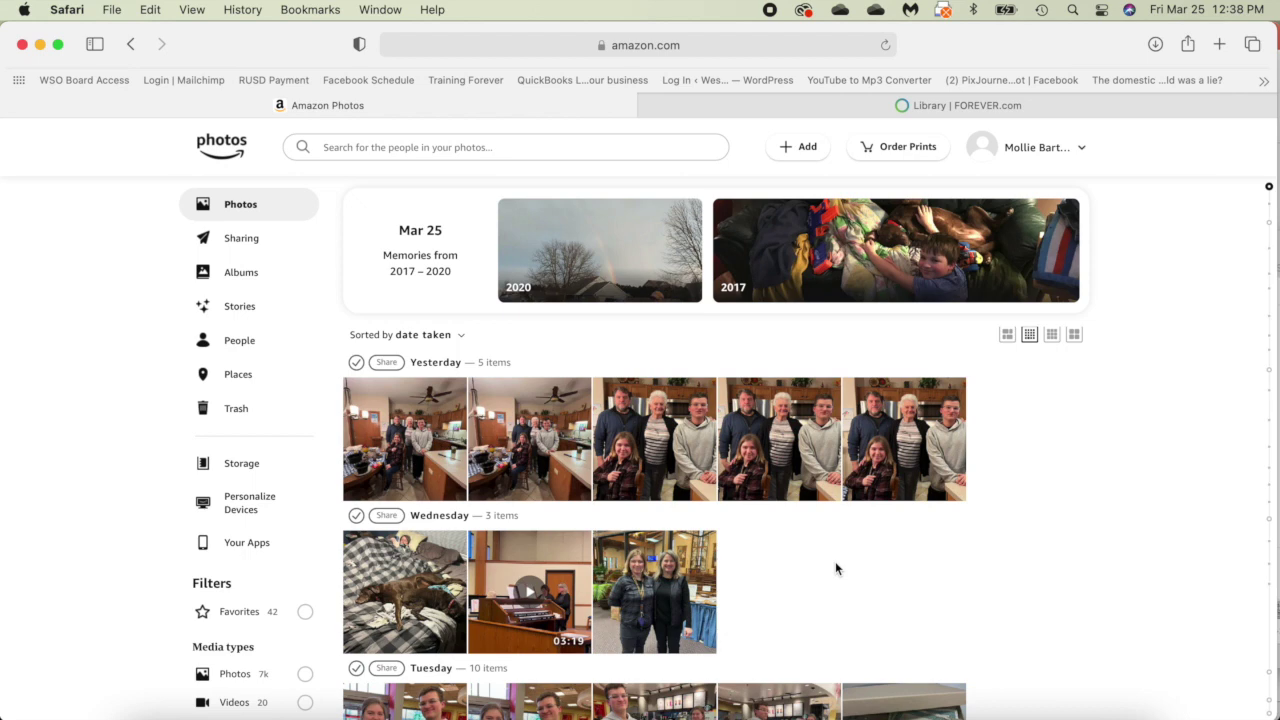
pyautogui.scroll(-5, 836, 566)
pyautogui.scroll(-5, 836, 569)
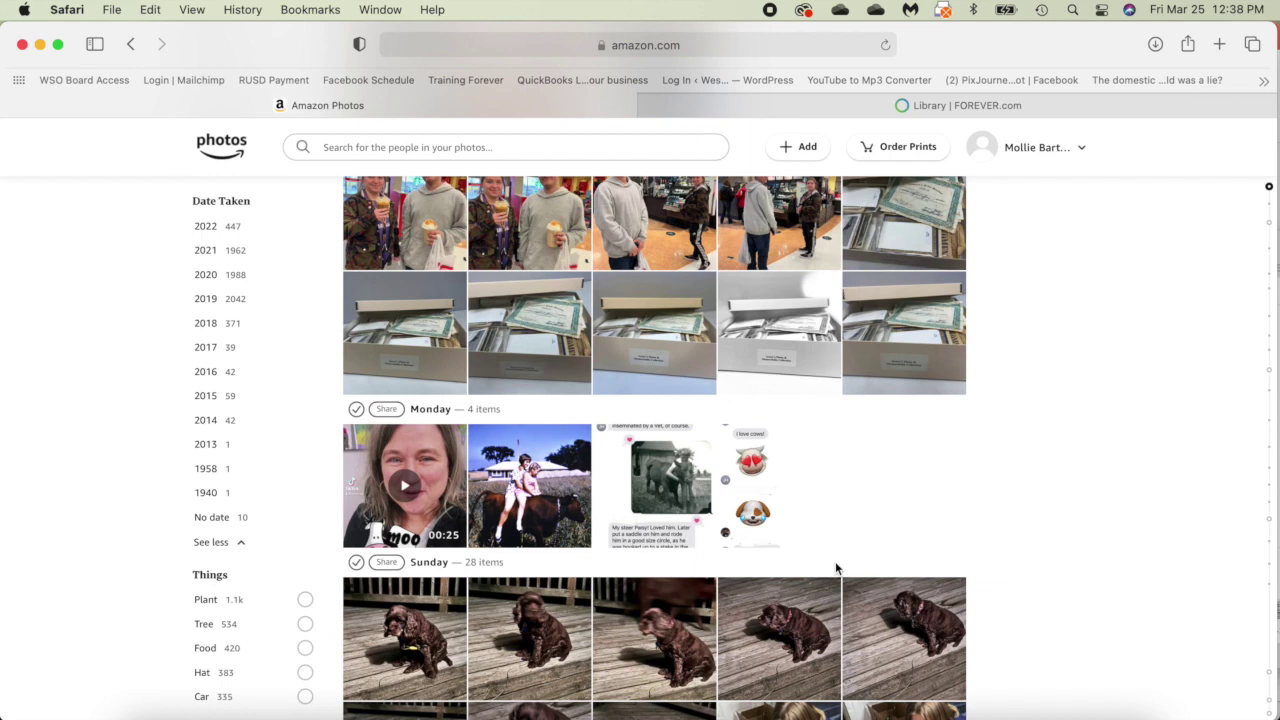
pyautogui.scroll(8, 925, 525)
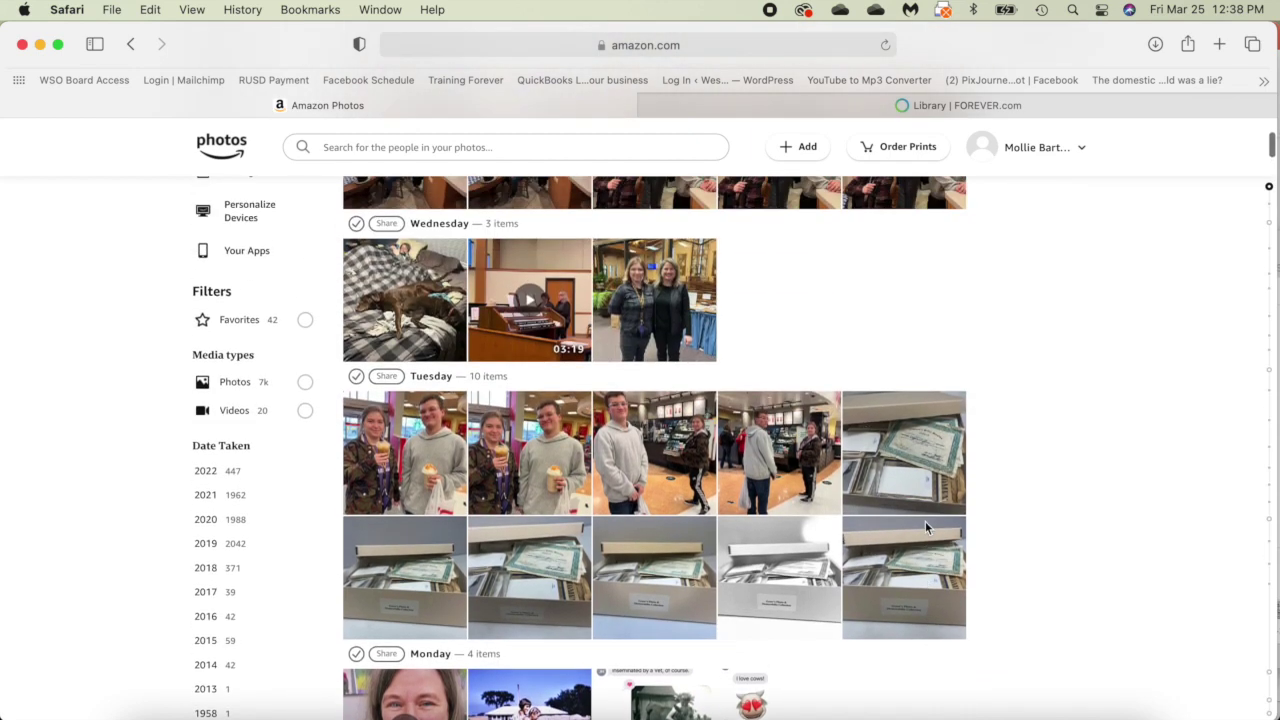
pyautogui.scroll(3, 923, 523)
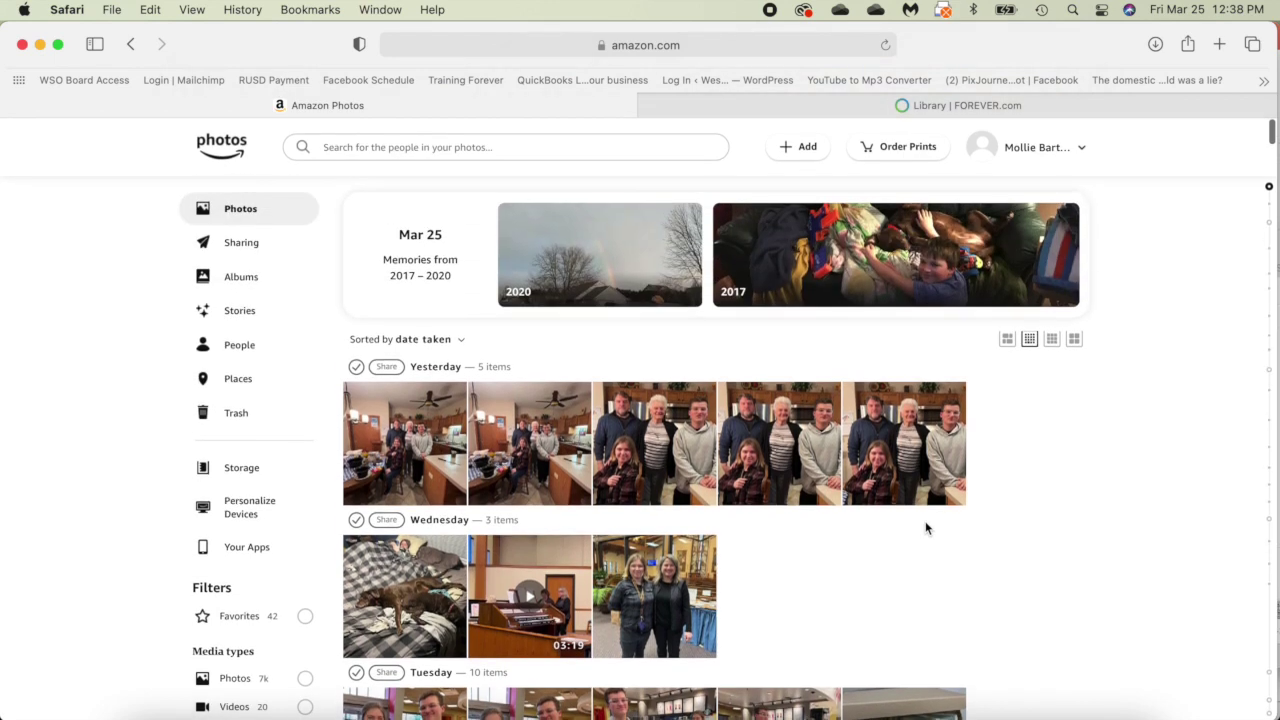
pyautogui.click(800, 112)
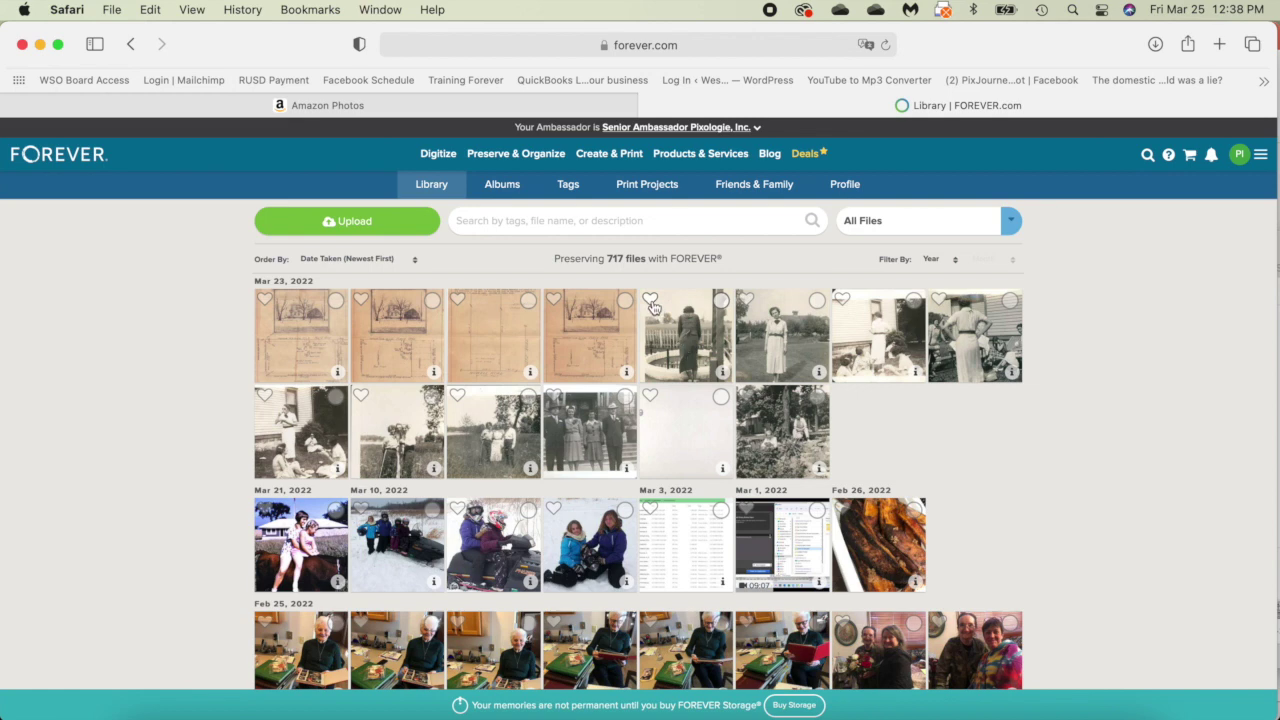
# - Tick and untick the black-and-white fountain photo in the 717-file library, then open the file filters
pyautogui.click(721, 302)
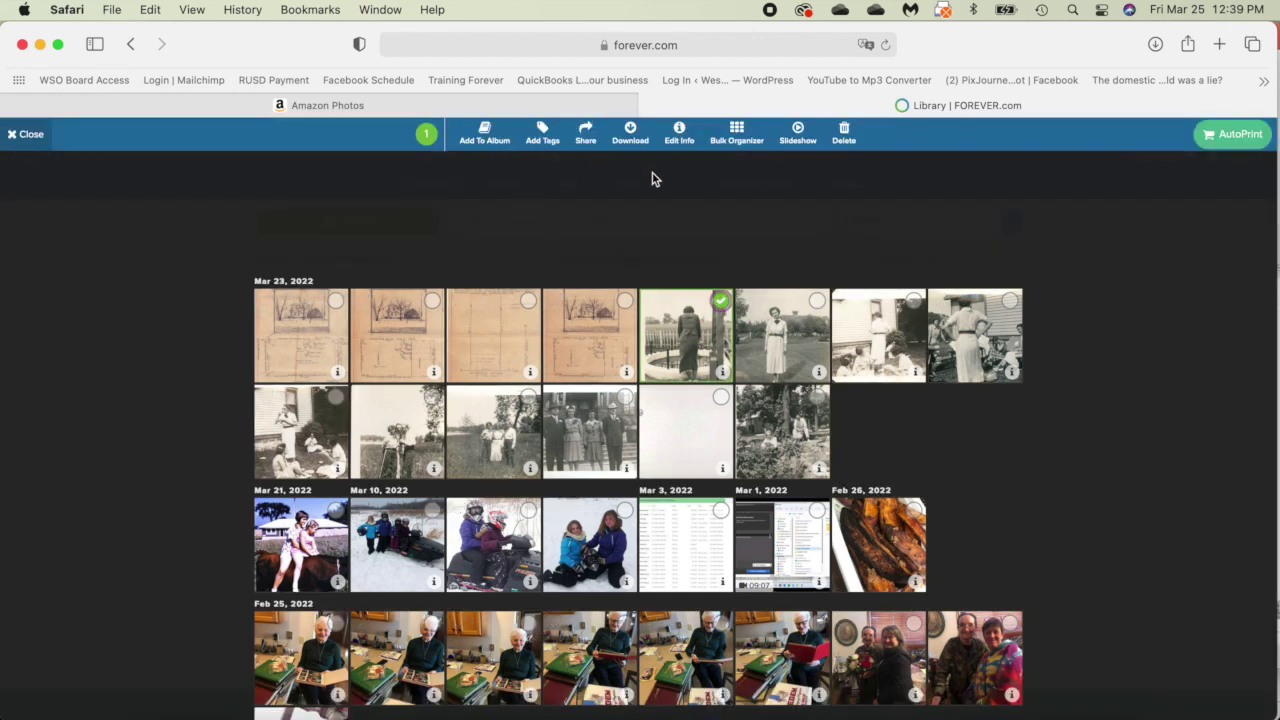
pyautogui.click(723, 305)
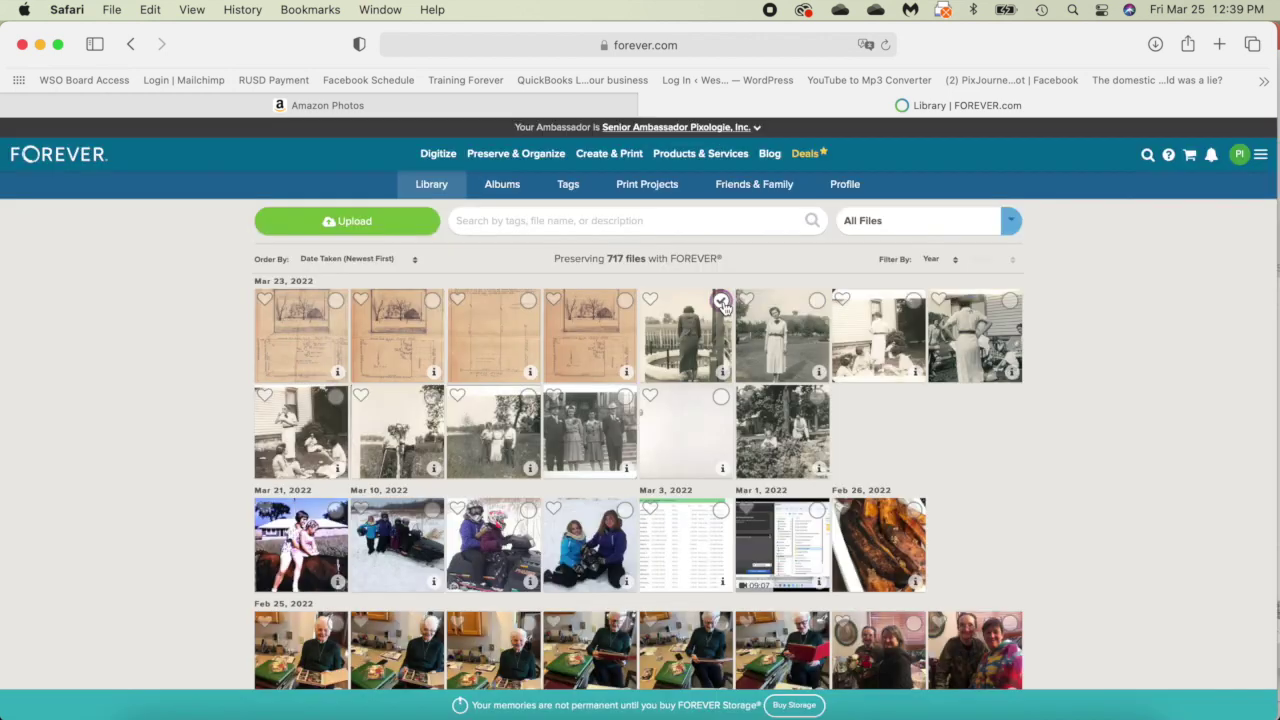
pyautogui.moveTo(723, 373)
pyautogui.click(1012, 224)
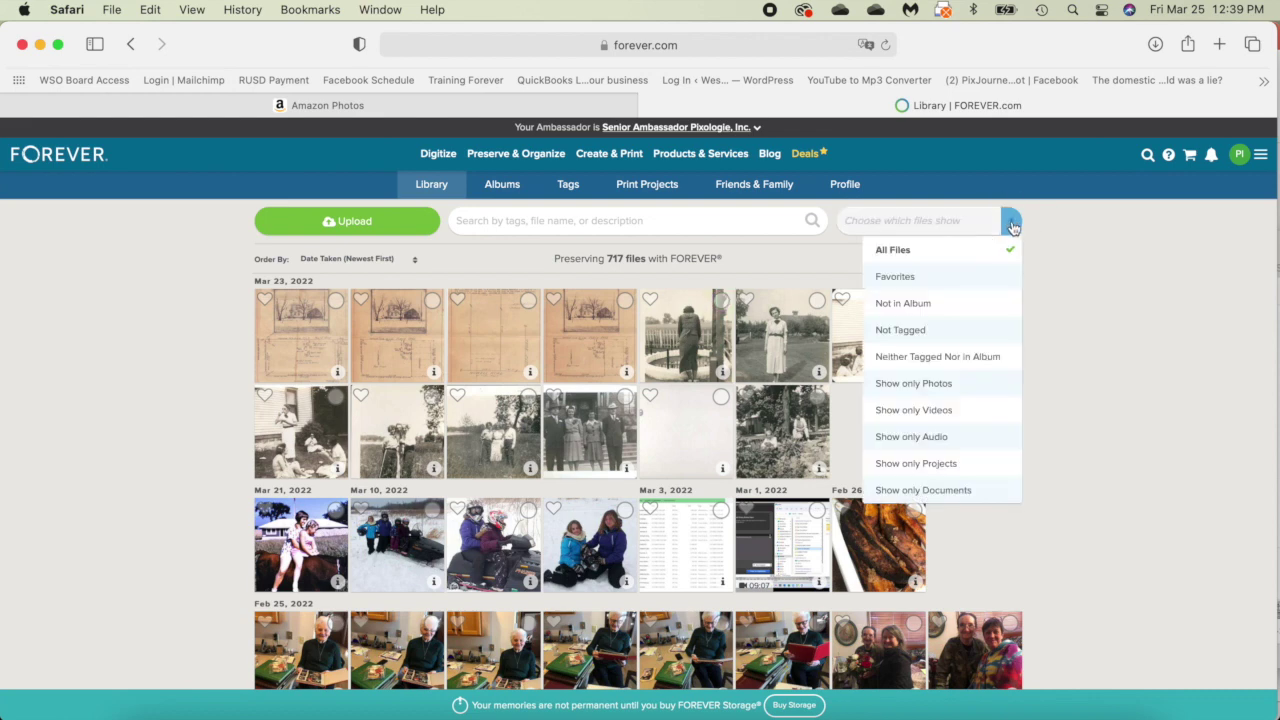
# - Filter to Not in Album, revealing one dog photo, and select then deselect it
pyautogui.click(928, 312)
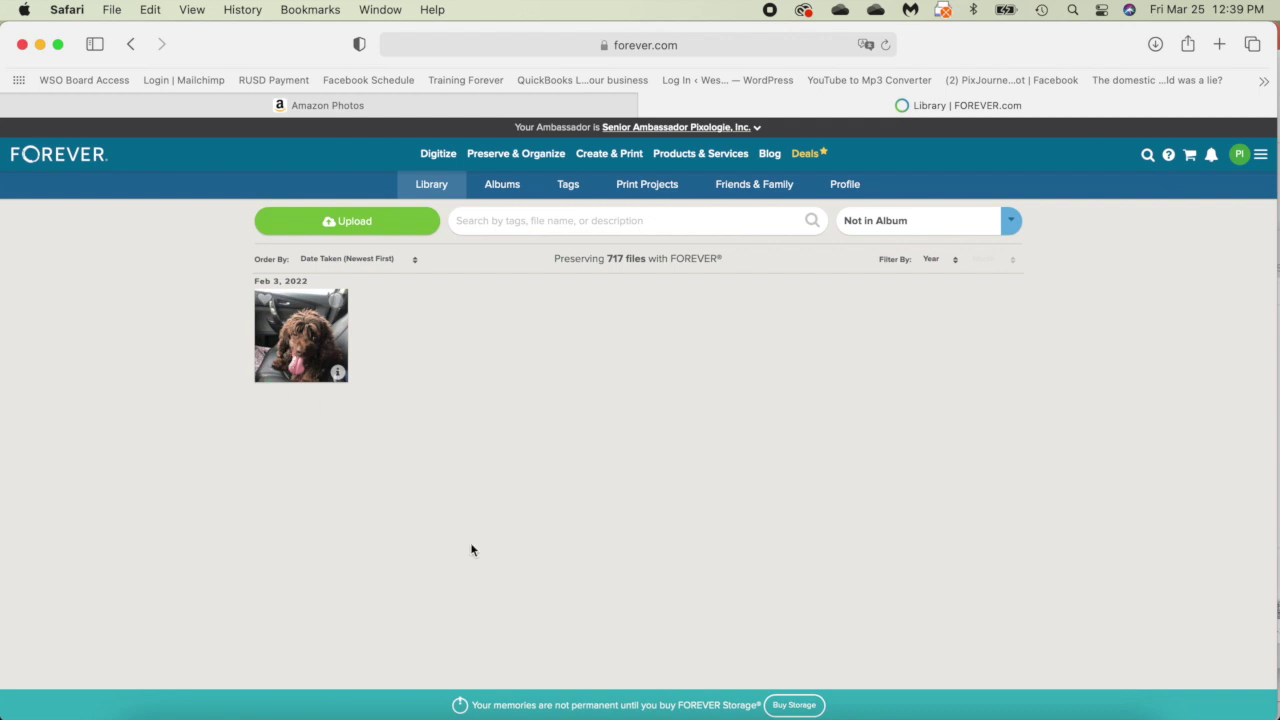
pyautogui.click(336, 302)
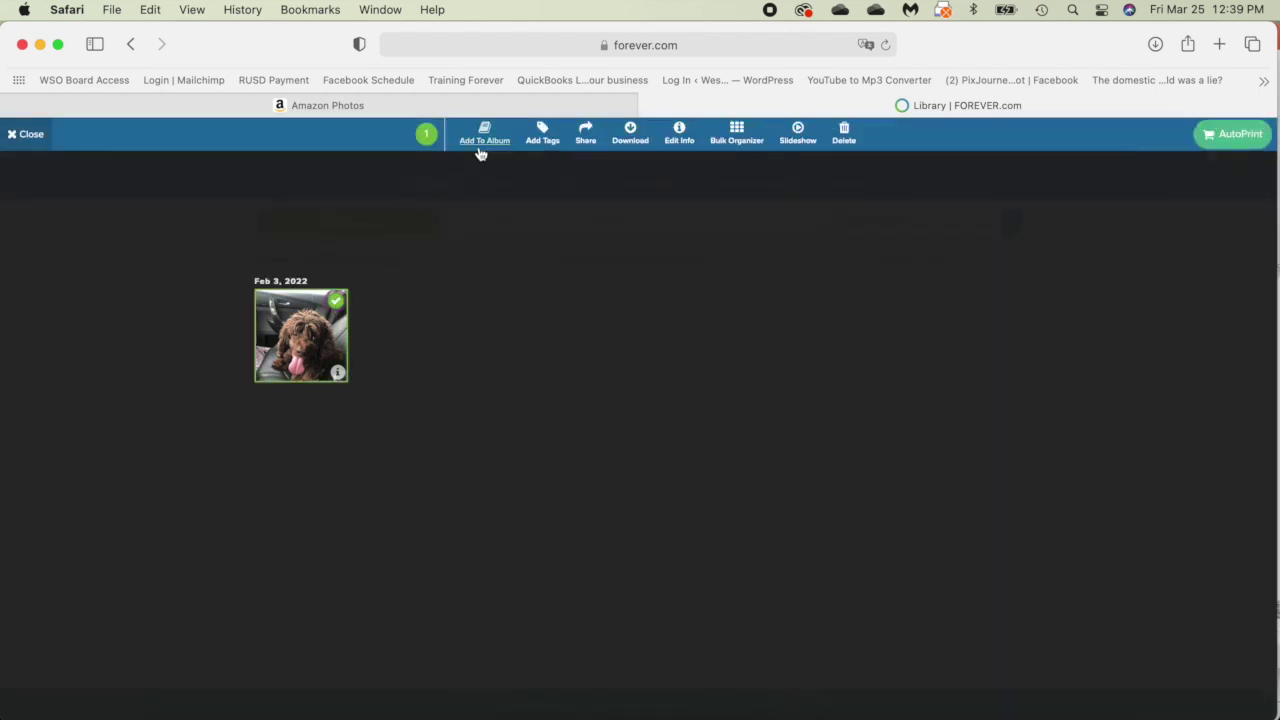
pyautogui.click(337, 304)
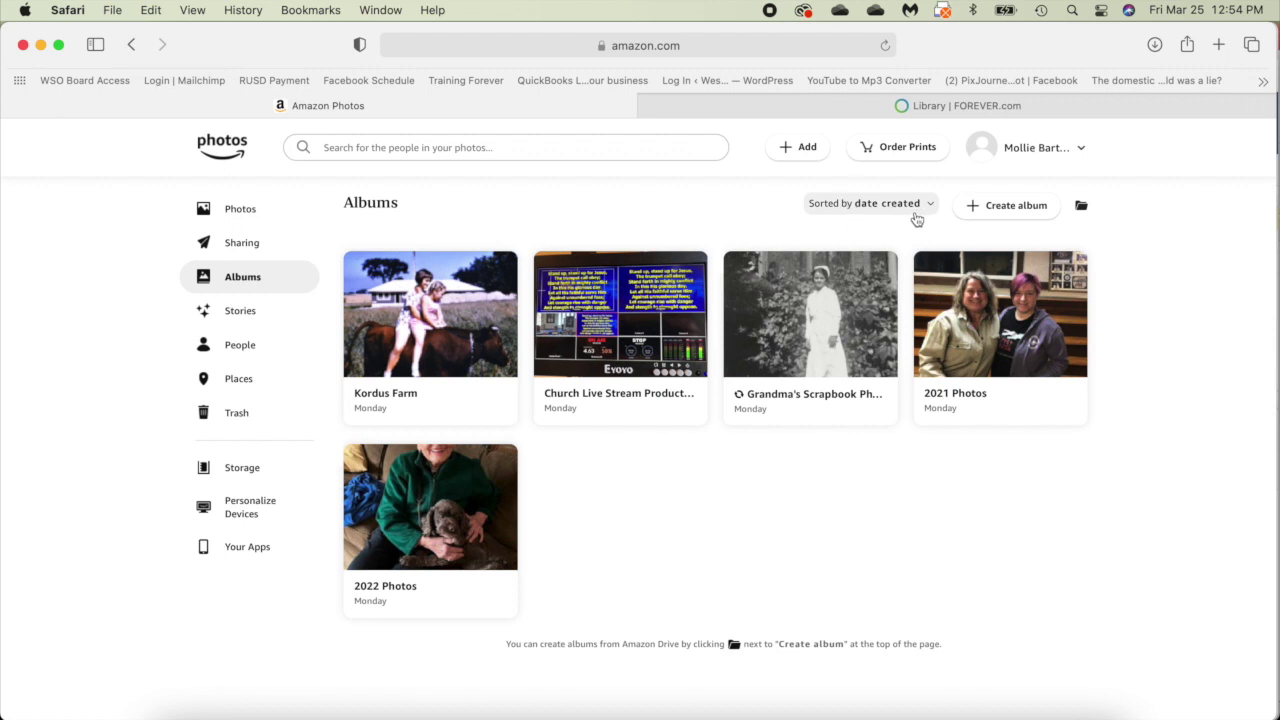
# - Sort the albums by name, briefly view Photos, then sort Albums by name again
pyautogui.click(930, 210)
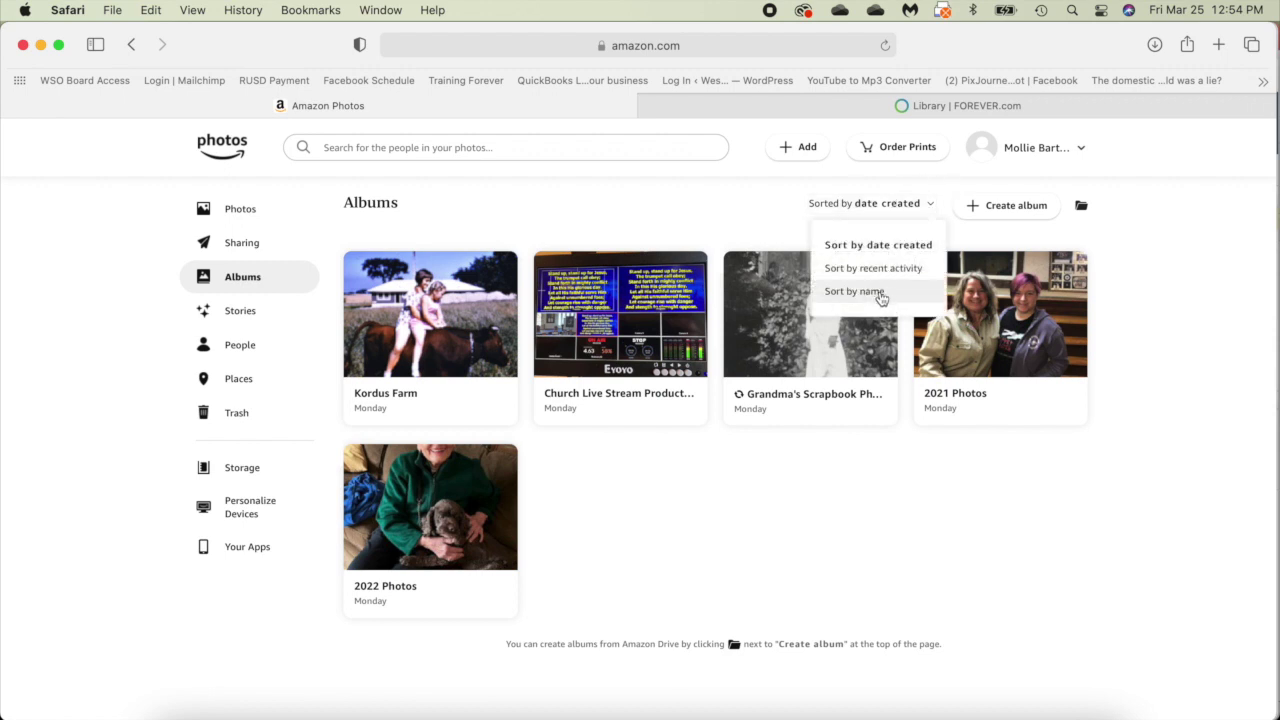
pyautogui.click(855, 291)
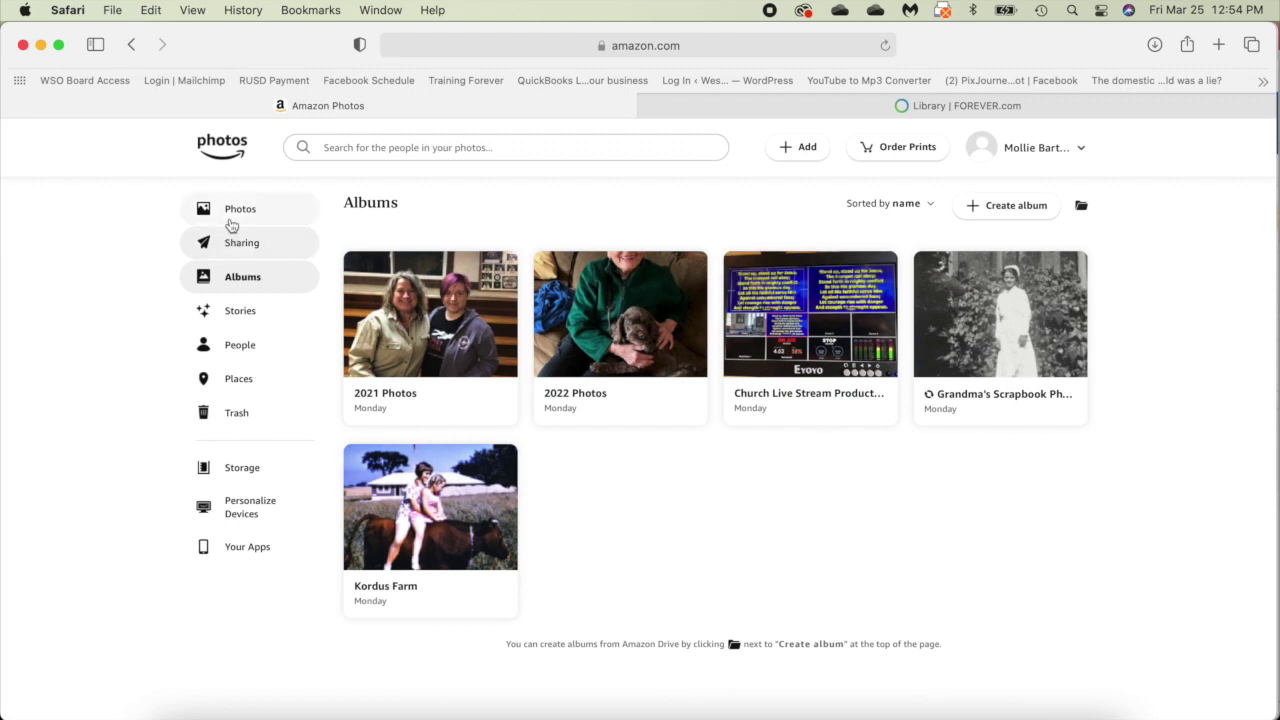
pyautogui.click(240, 211)
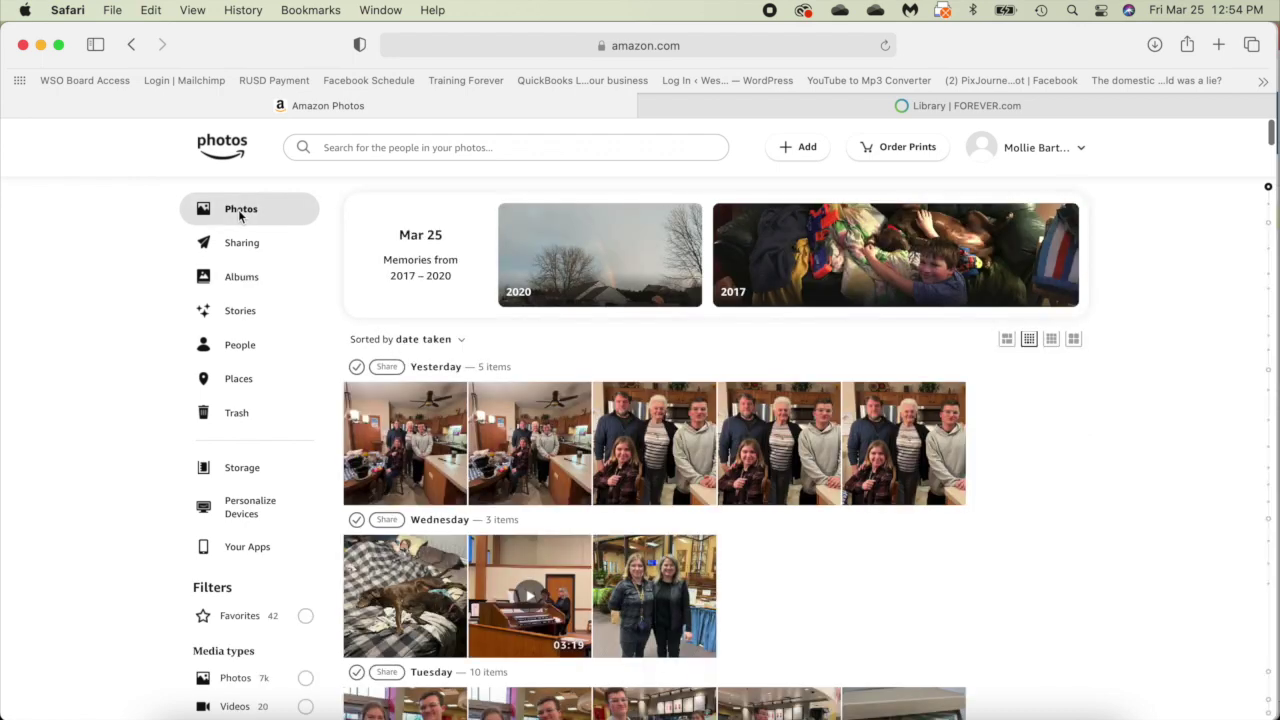
pyautogui.click(248, 280)
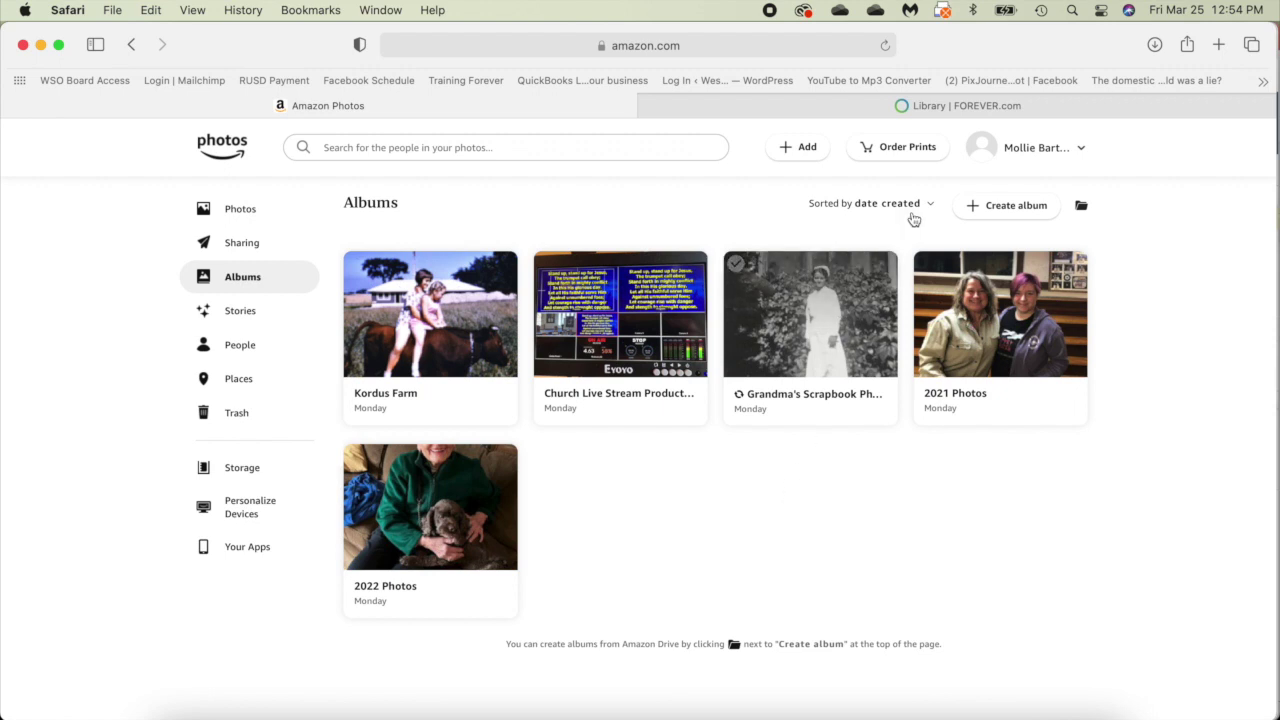
pyautogui.click(905, 205)
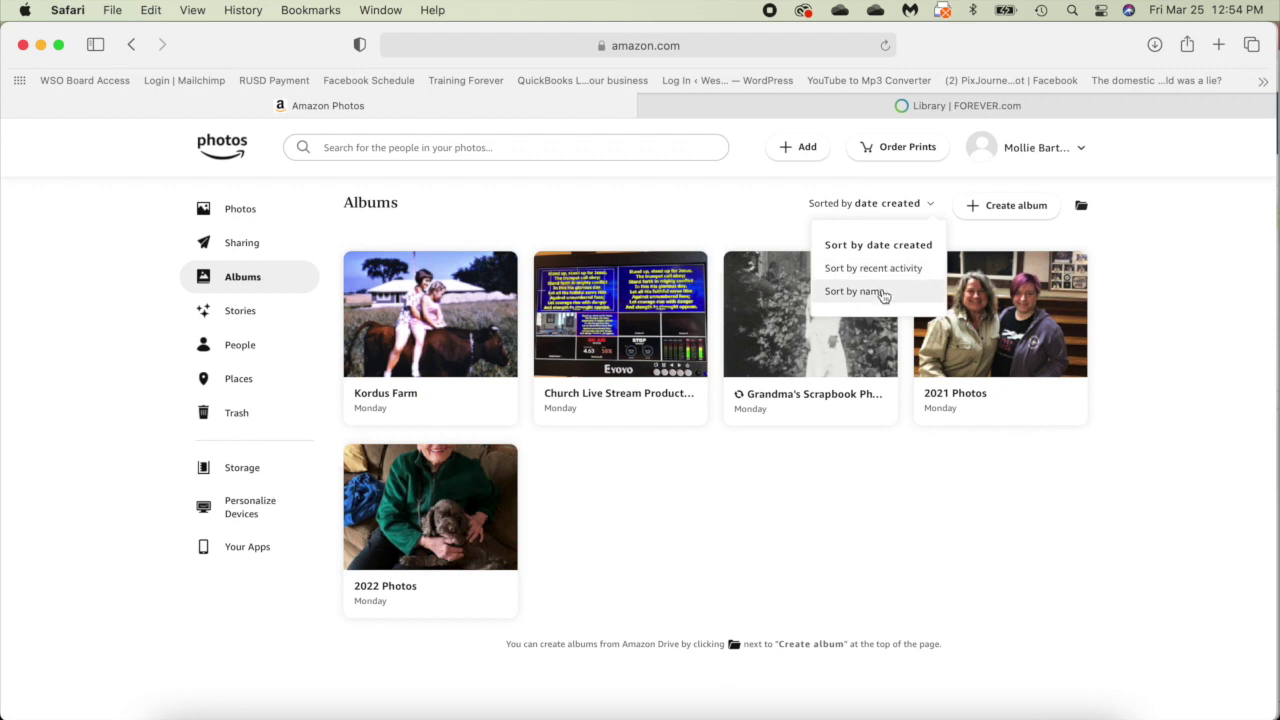
pyautogui.click(883, 293)
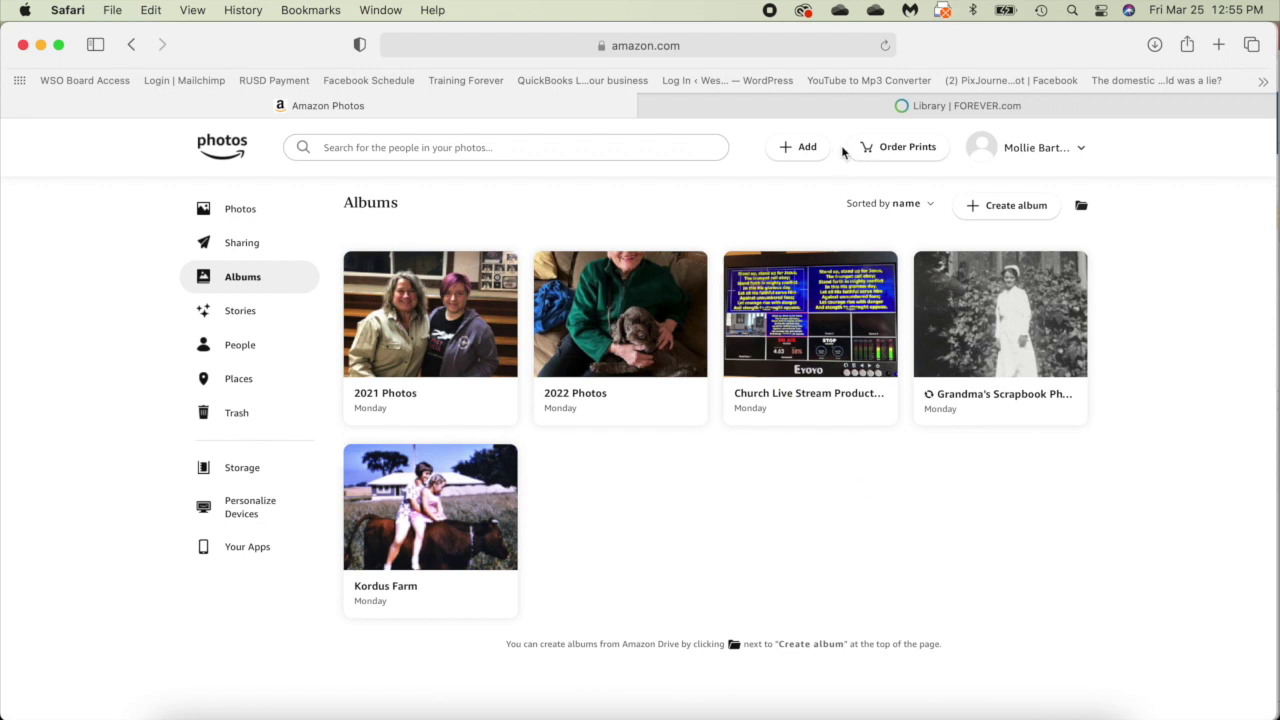
# - Start a new album from the first two Yesterday photos
pyautogui.click(806, 148)
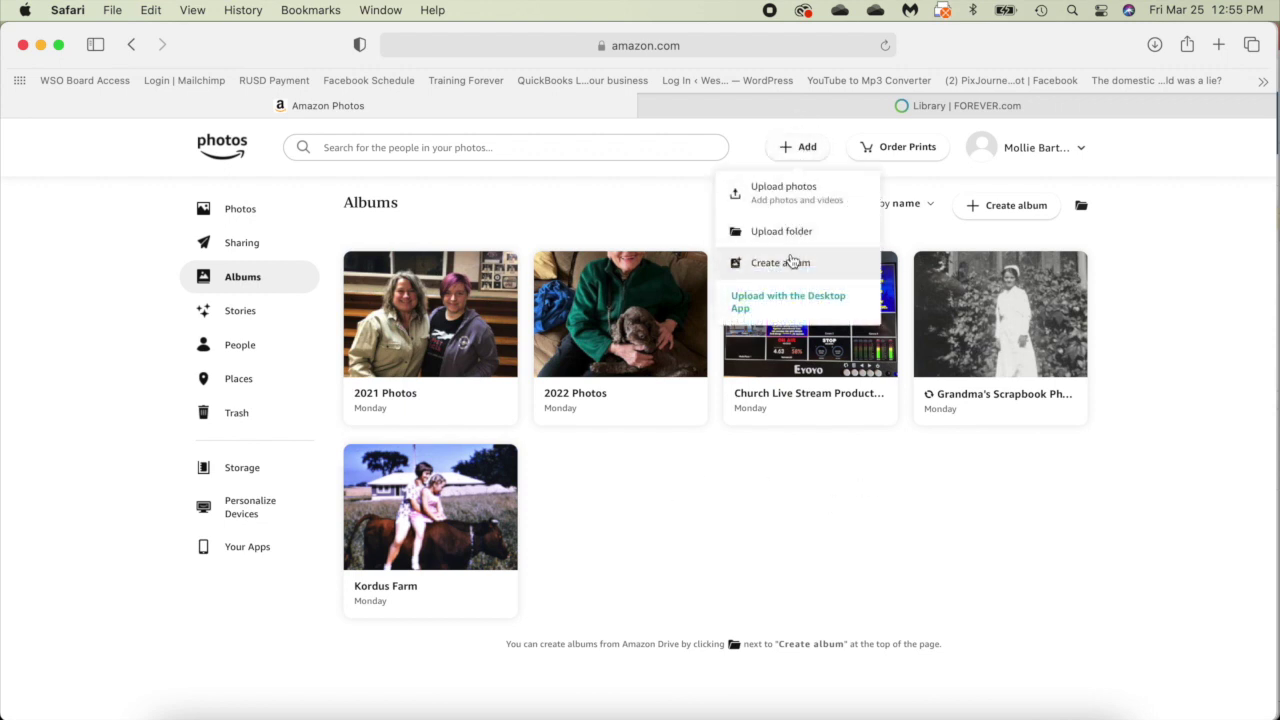
pyautogui.click(795, 264)
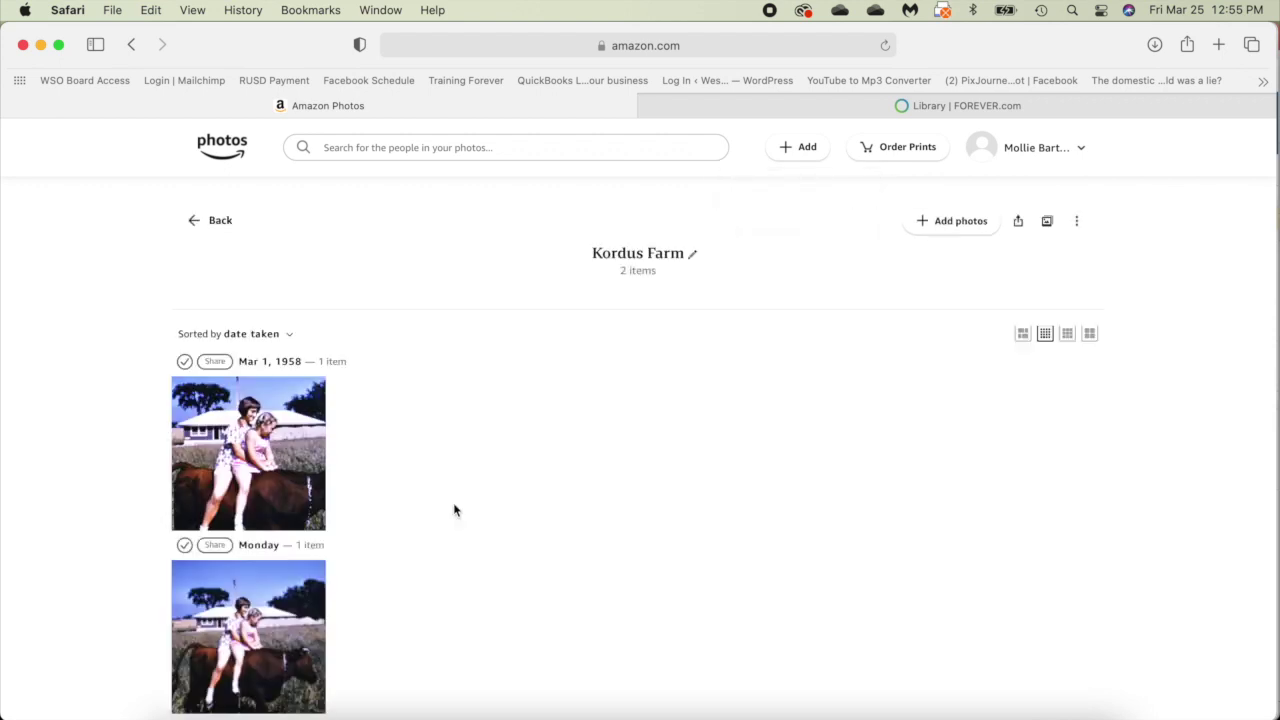
pyautogui.click(811, 158)
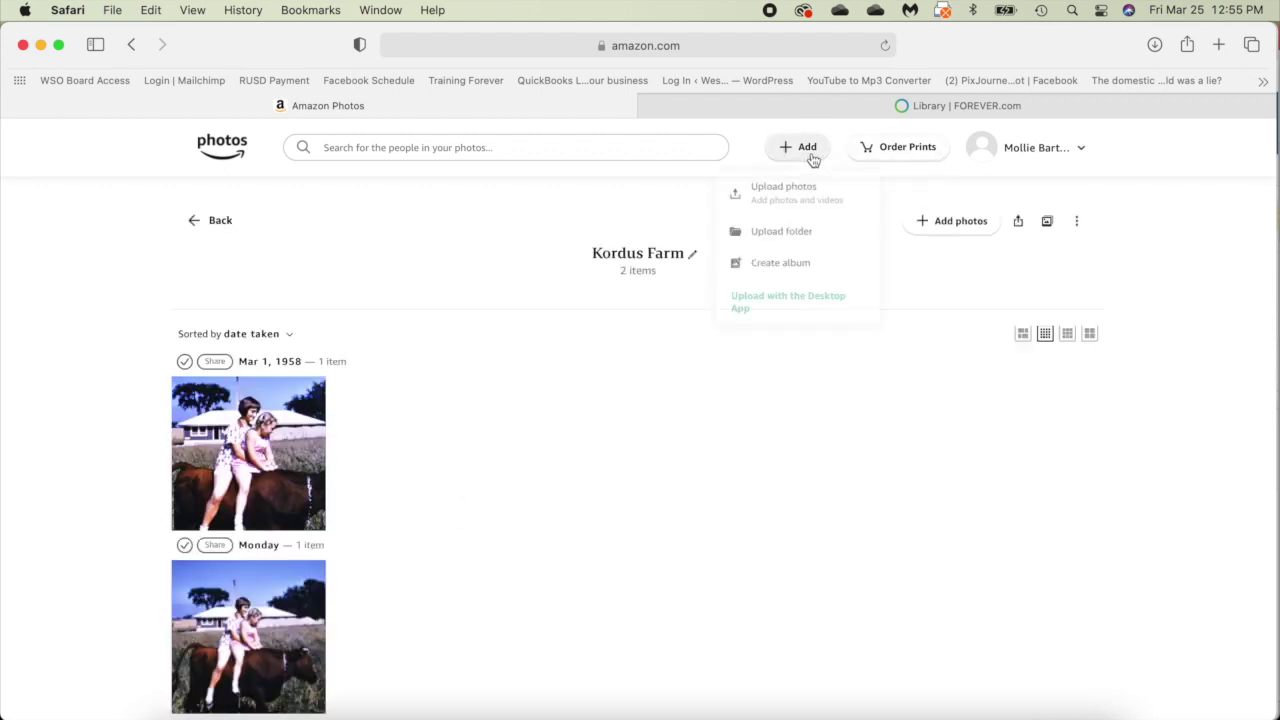
pyautogui.click(794, 265)
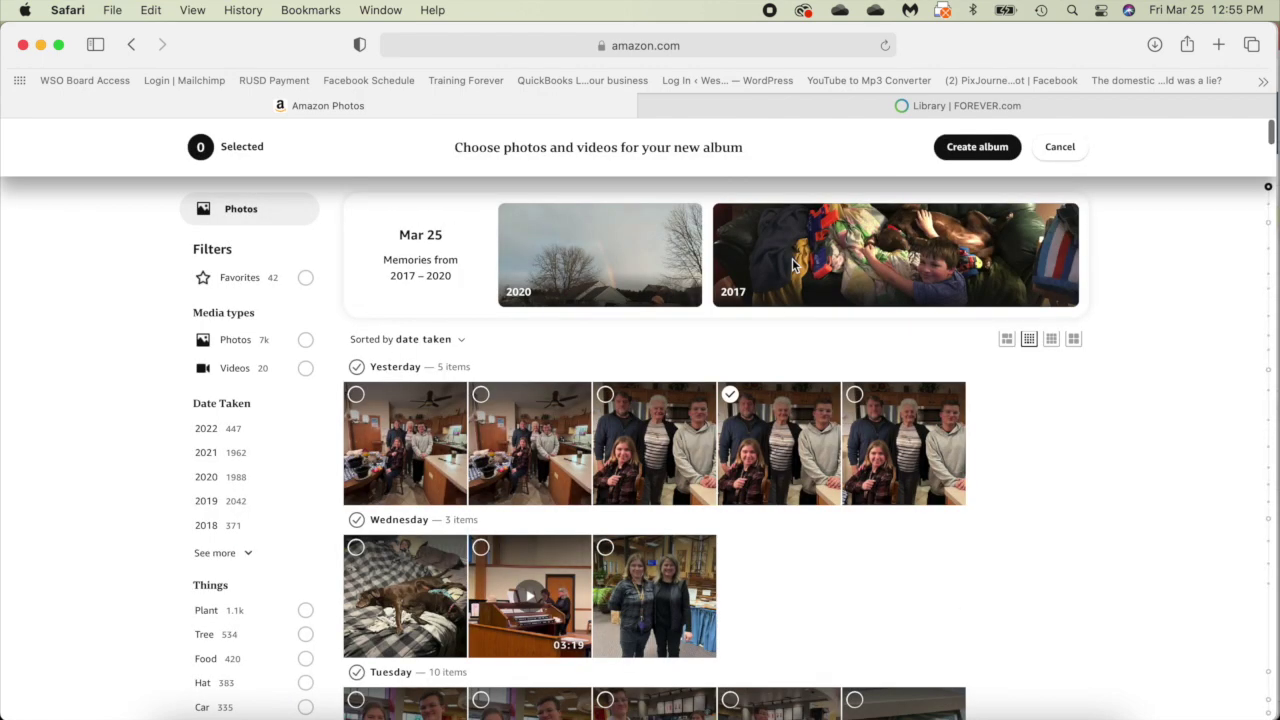
pyautogui.click(356, 394)
pyautogui.click(482, 395)
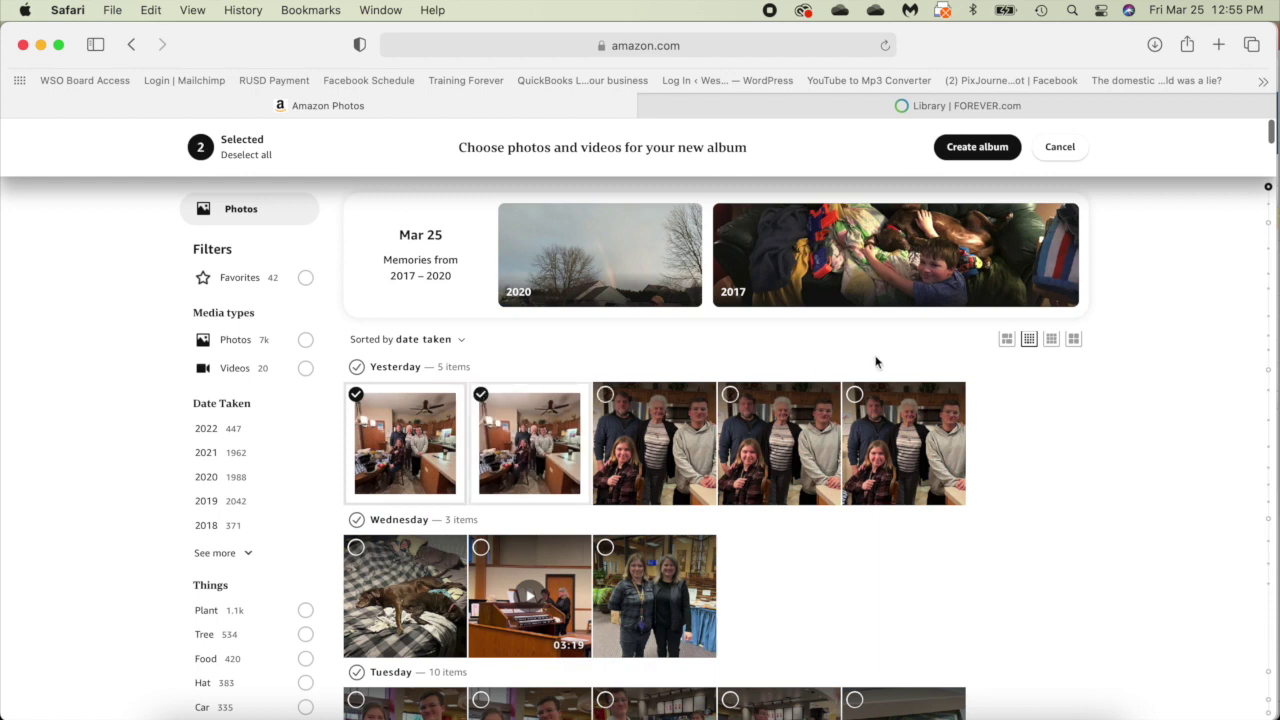
pyautogui.click(989, 147)
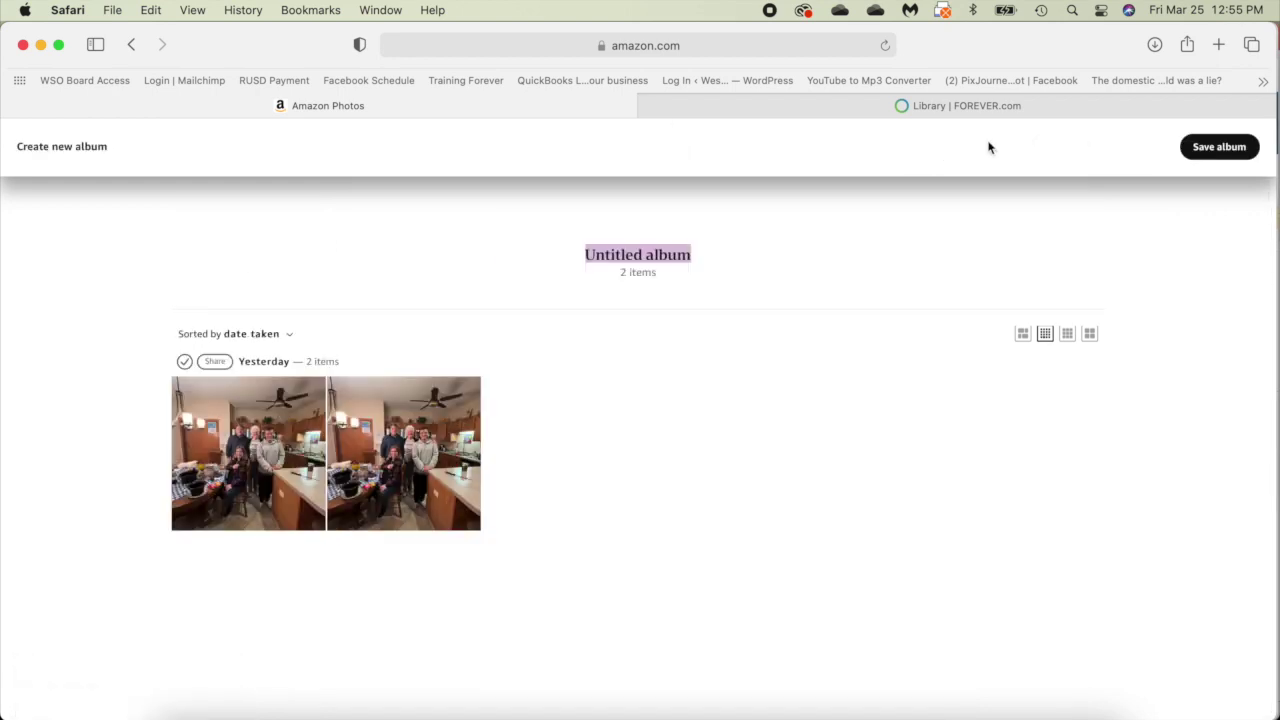
# - Title the album 'Test', save it, and go back to the albums list
pyautogui.write('Test')
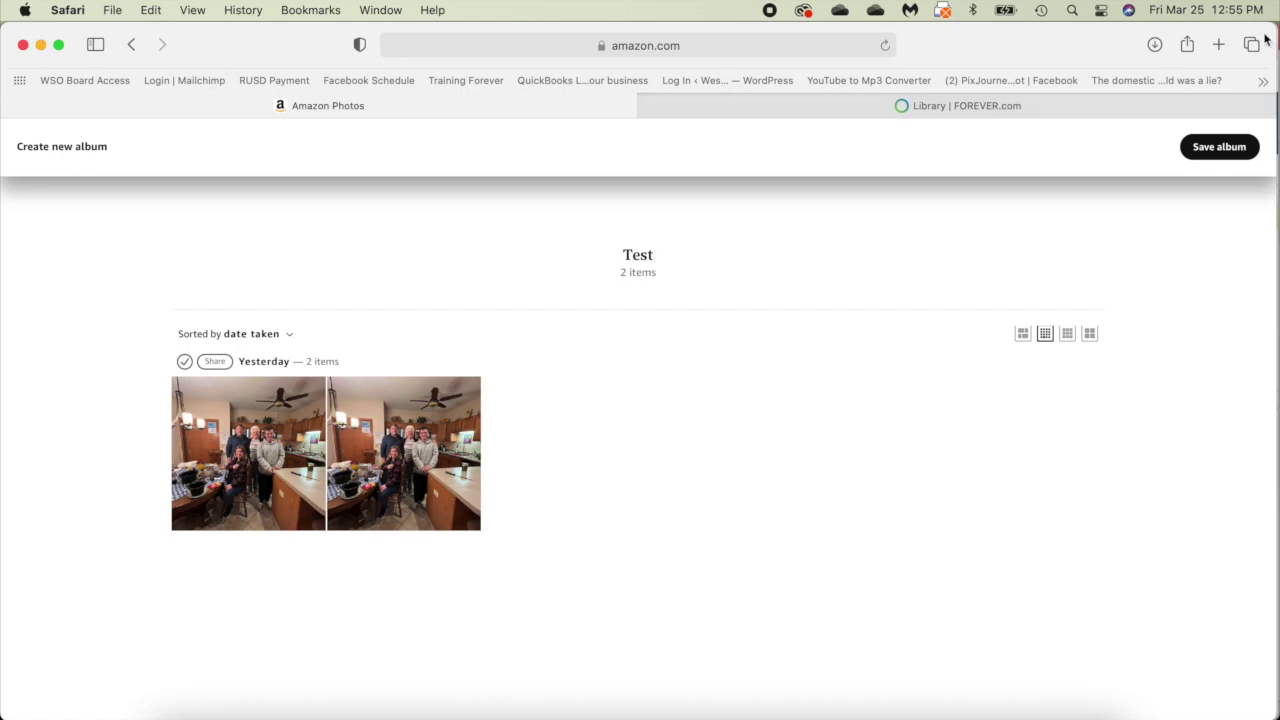
pyautogui.click(1227, 146)
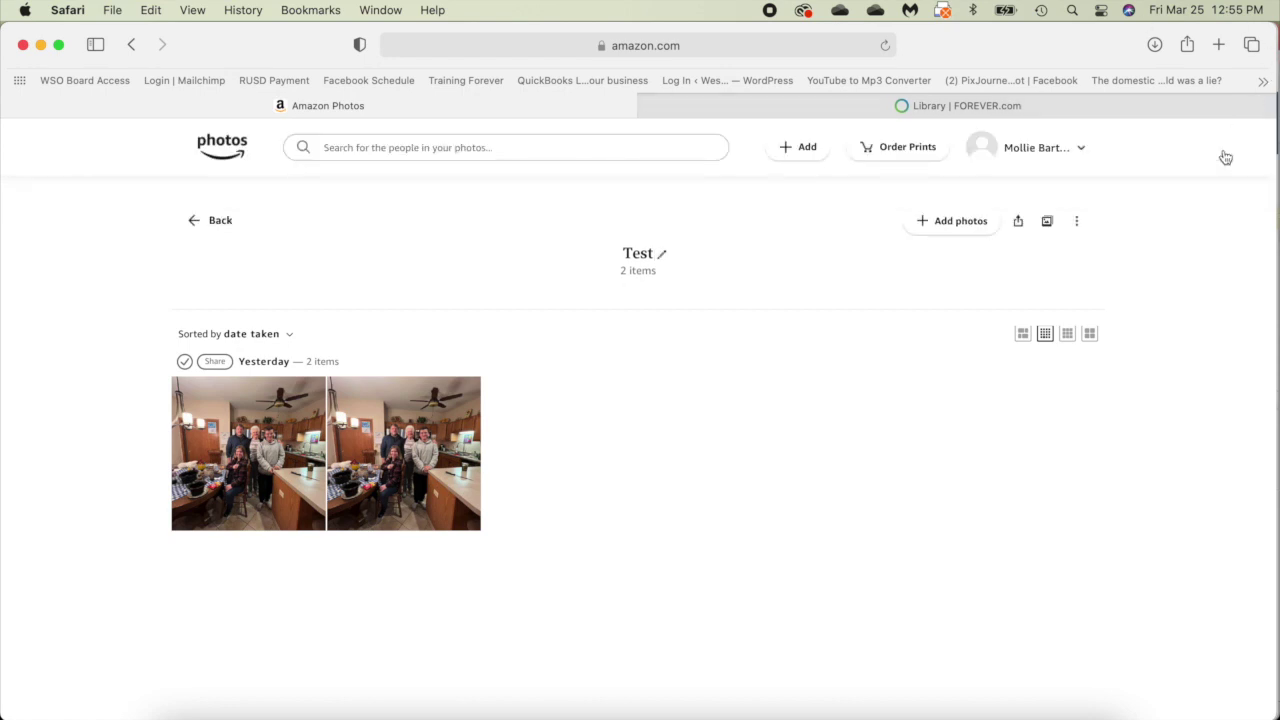
pyautogui.click(217, 224)
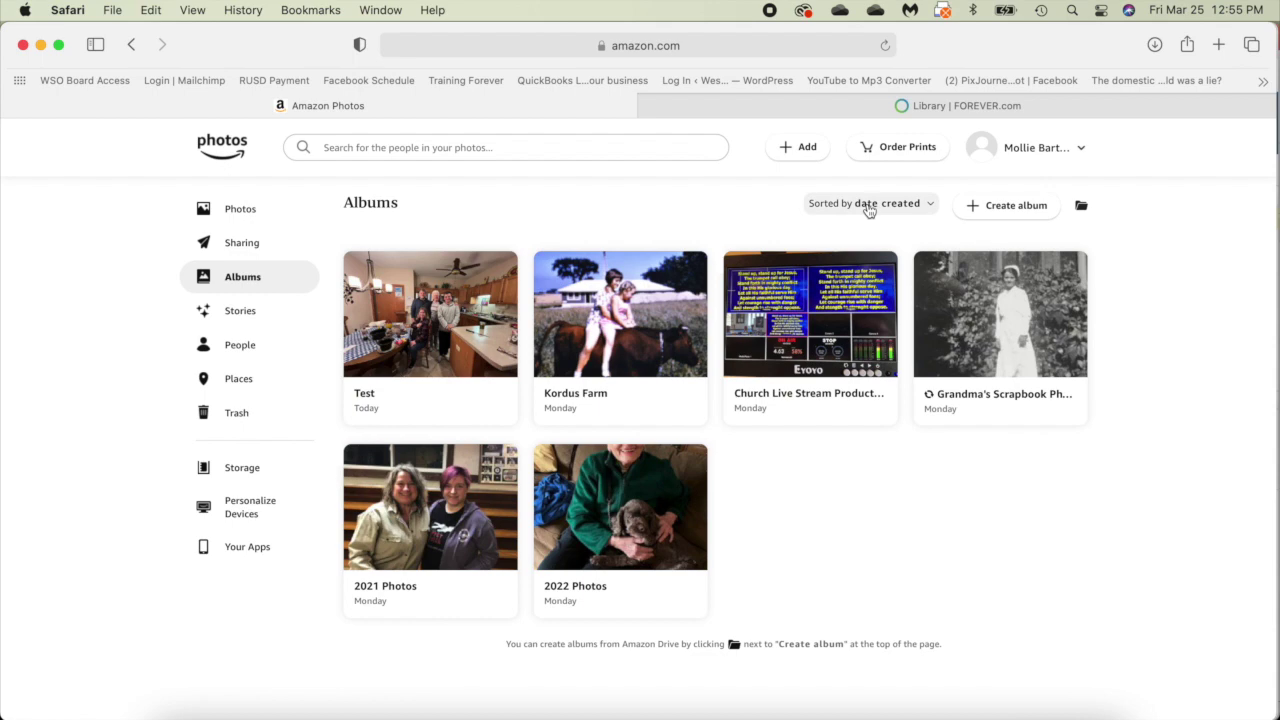
# - Re-sort the Amazon Photos albums by name, then switch to the FOREVER library tab
pyautogui.click(903, 210)
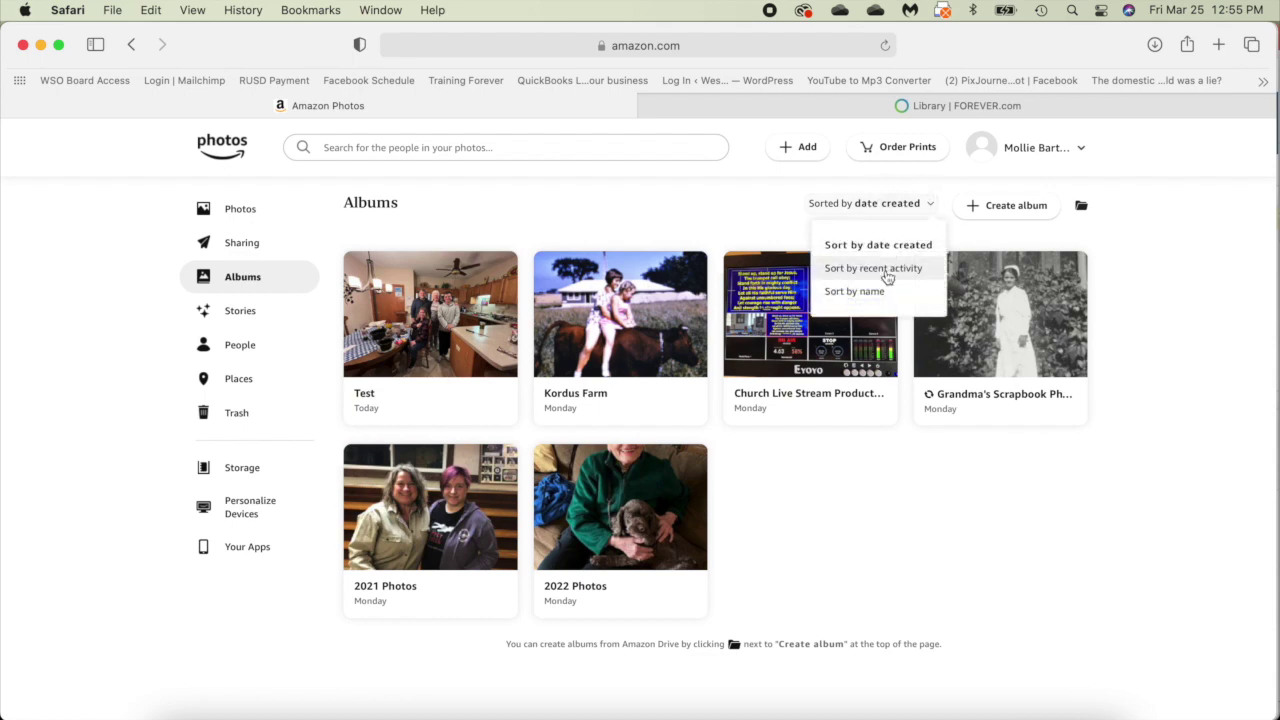
pyautogui.click(856, 291)
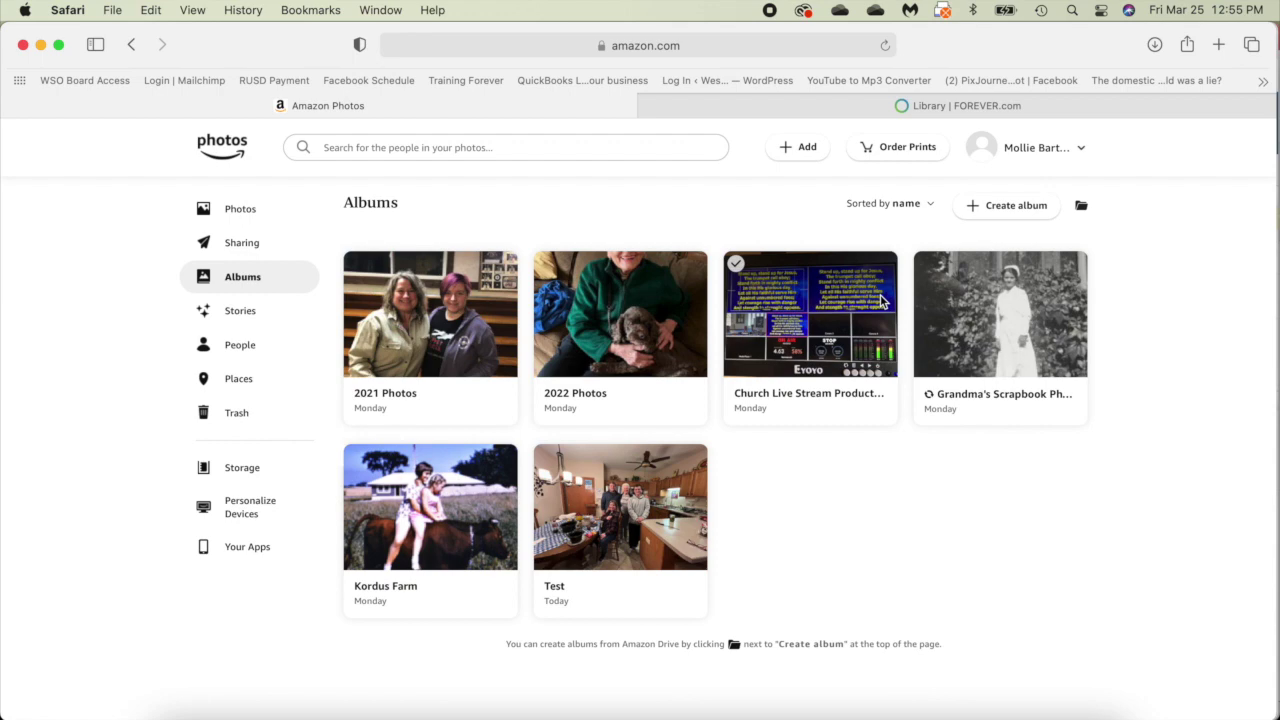
pyautogui.click(845, 112)
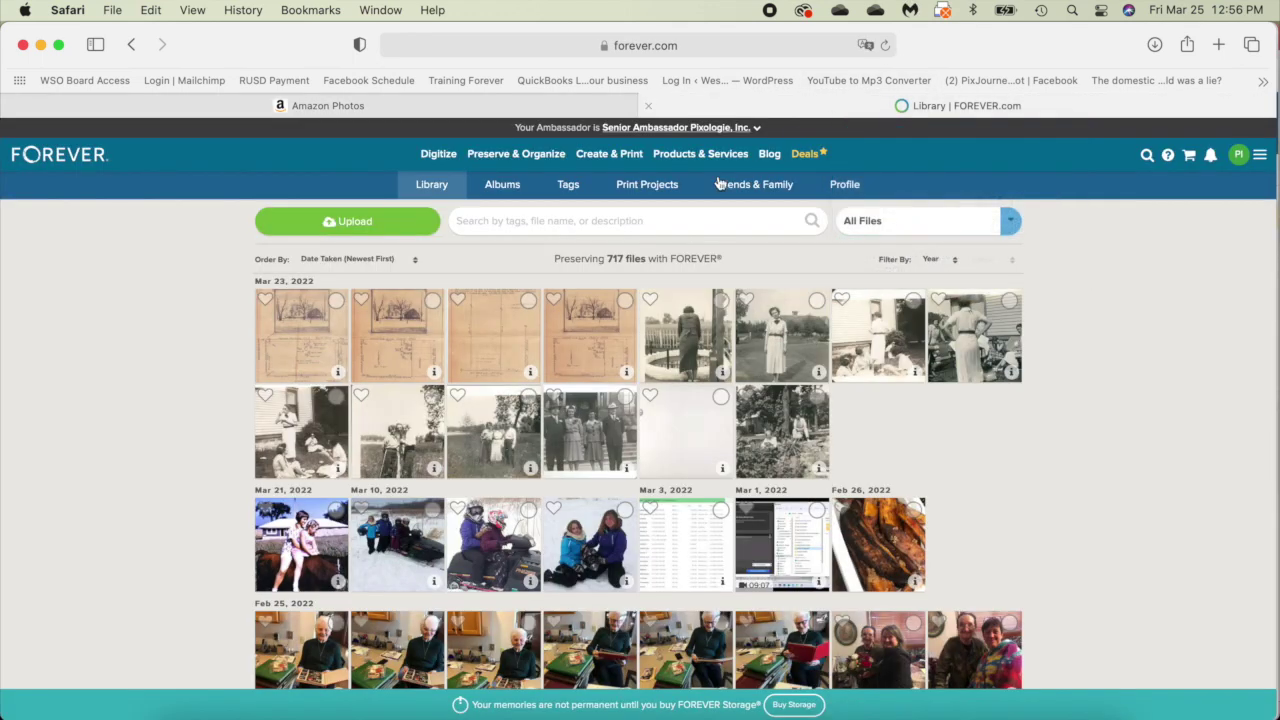
# - Browse FOREVER albums, look inside Kordus Family, return to My Albums, and open 2022 Photos
pyautogui.click(491, 187)
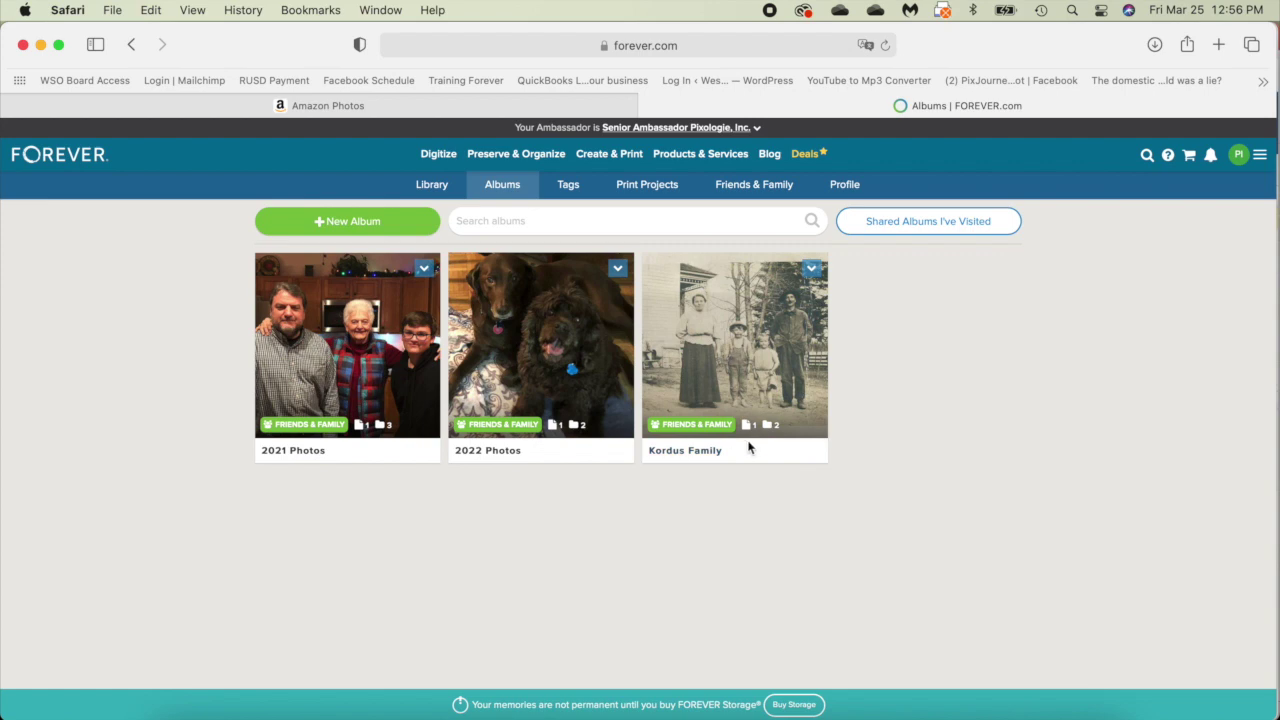
pyautogui.moveTo(749, 431)
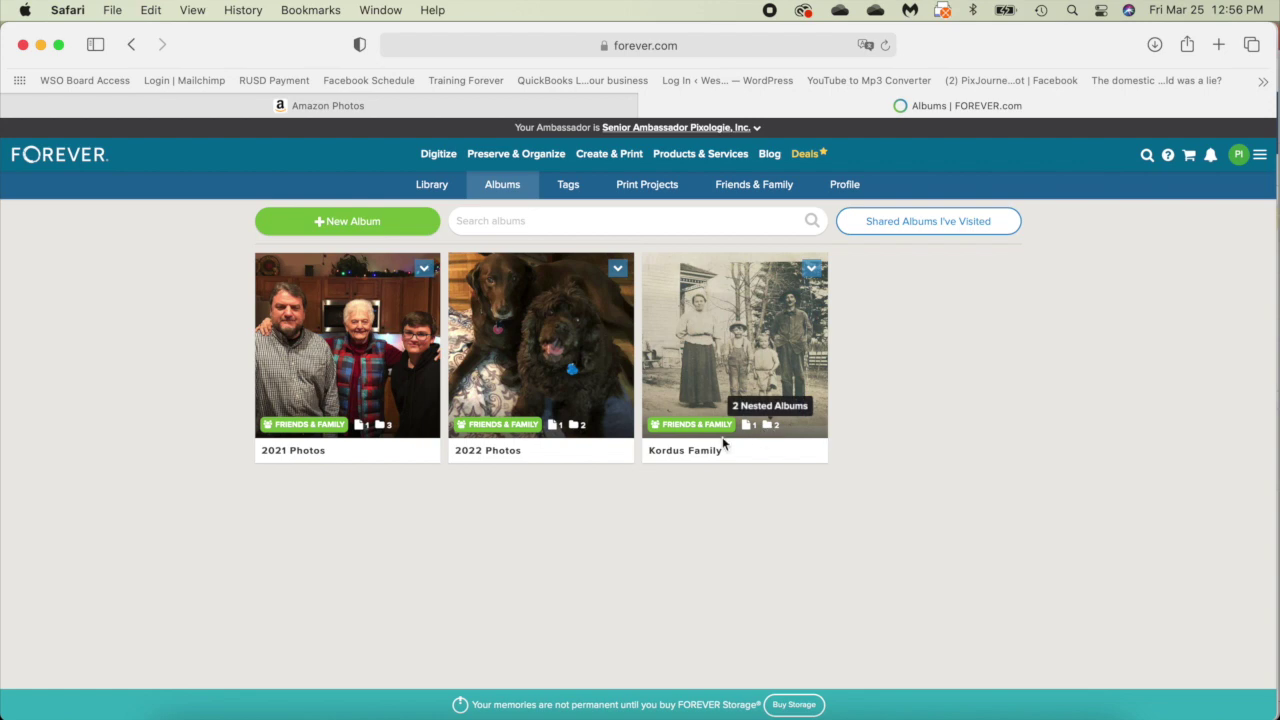
pyautogui.click(697, 365)
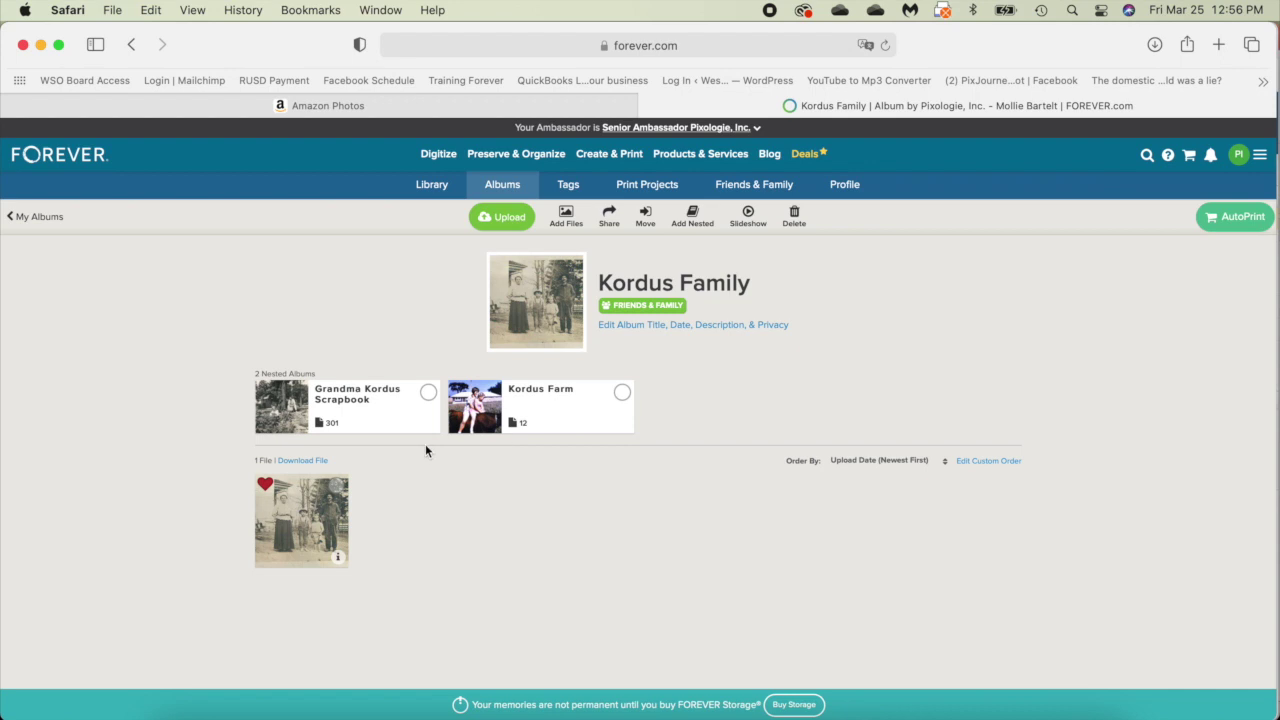
pyautogui.moveTo(522, 428)
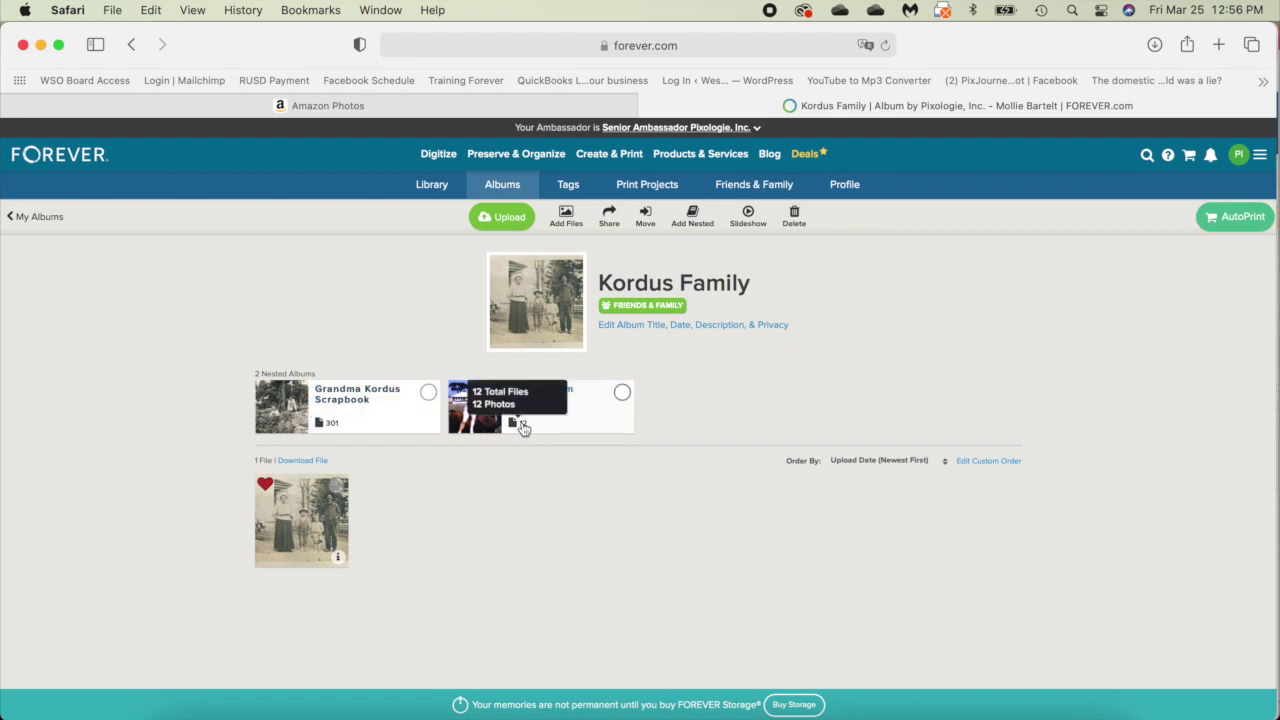
pyautogui.click(40, 217)
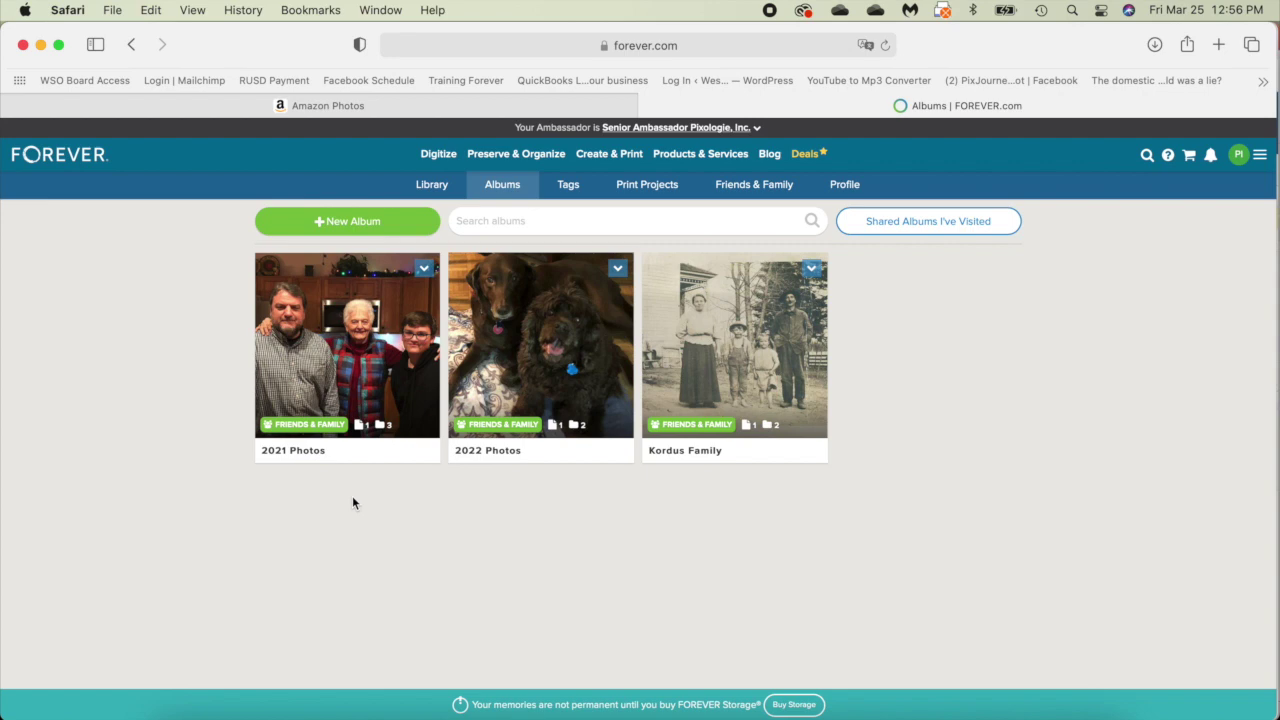
pyautogui.click(543, 364)
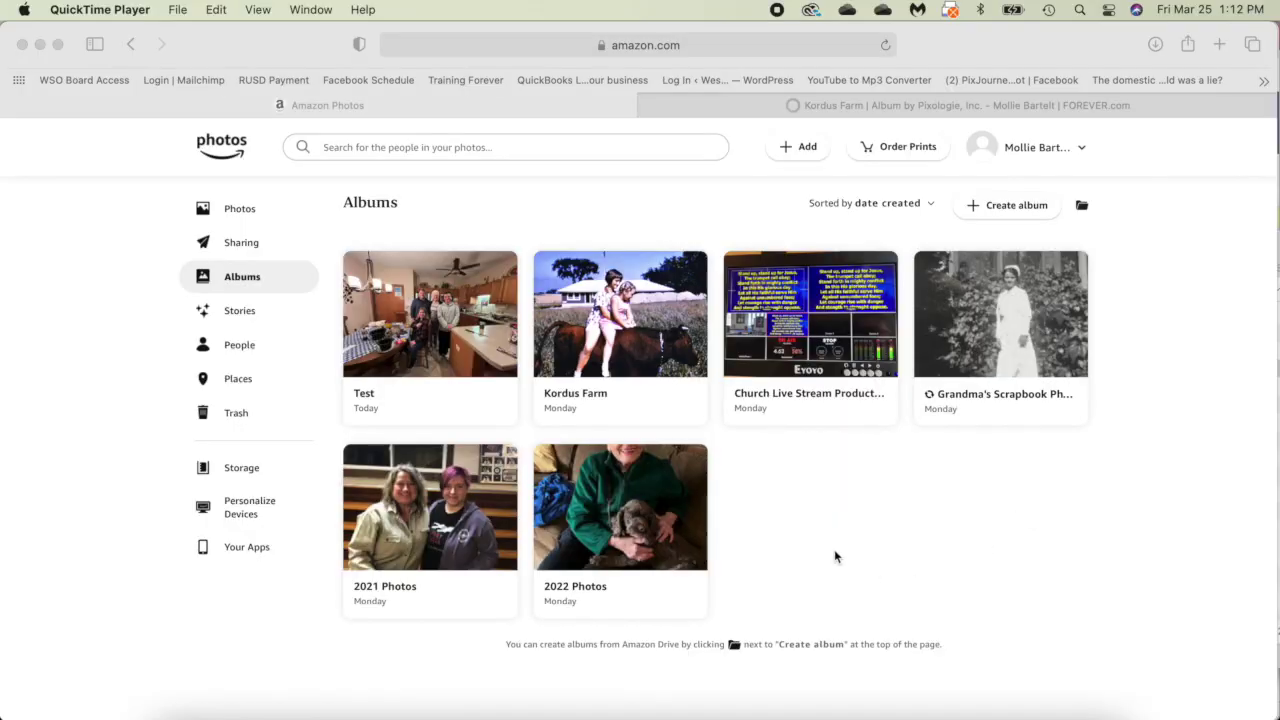
# - Show the first Kordus Farm photo's info, dated Mar 1, 1958, then switch to FOREVER
pyautogui.click(625, 300)
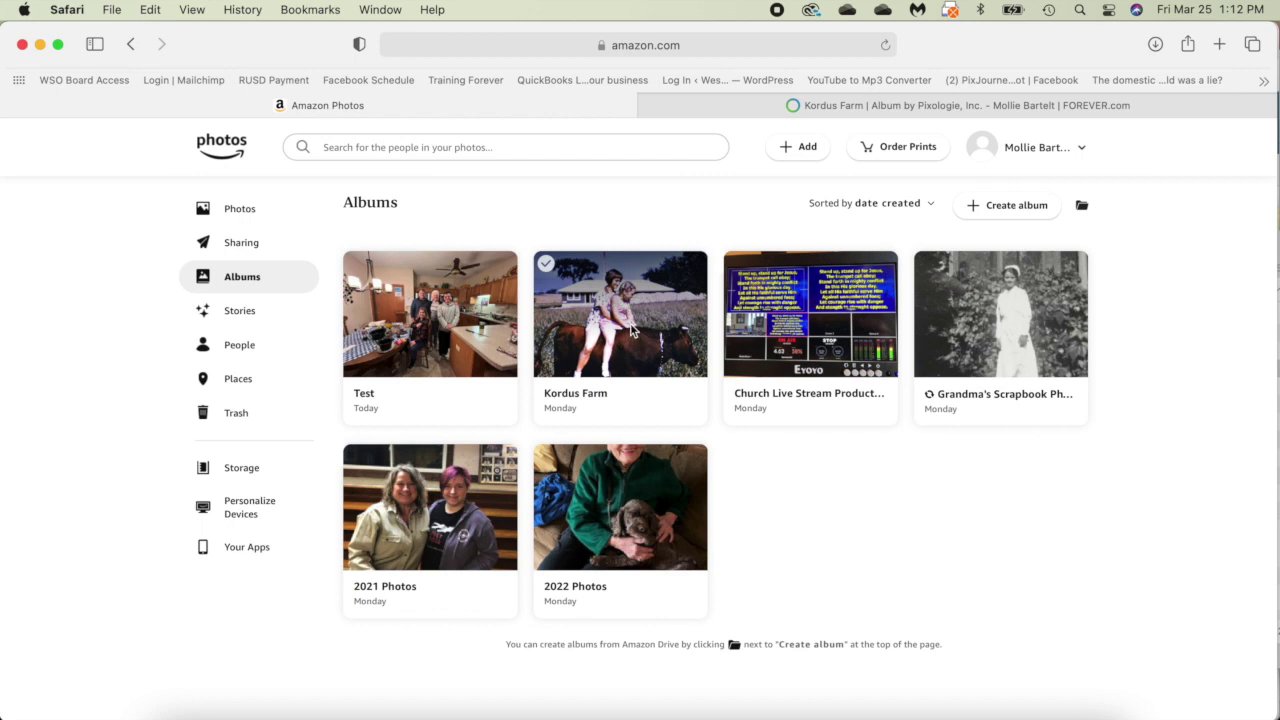
pyautogui.click(630, 328)
pyautogui.click(276, 455)
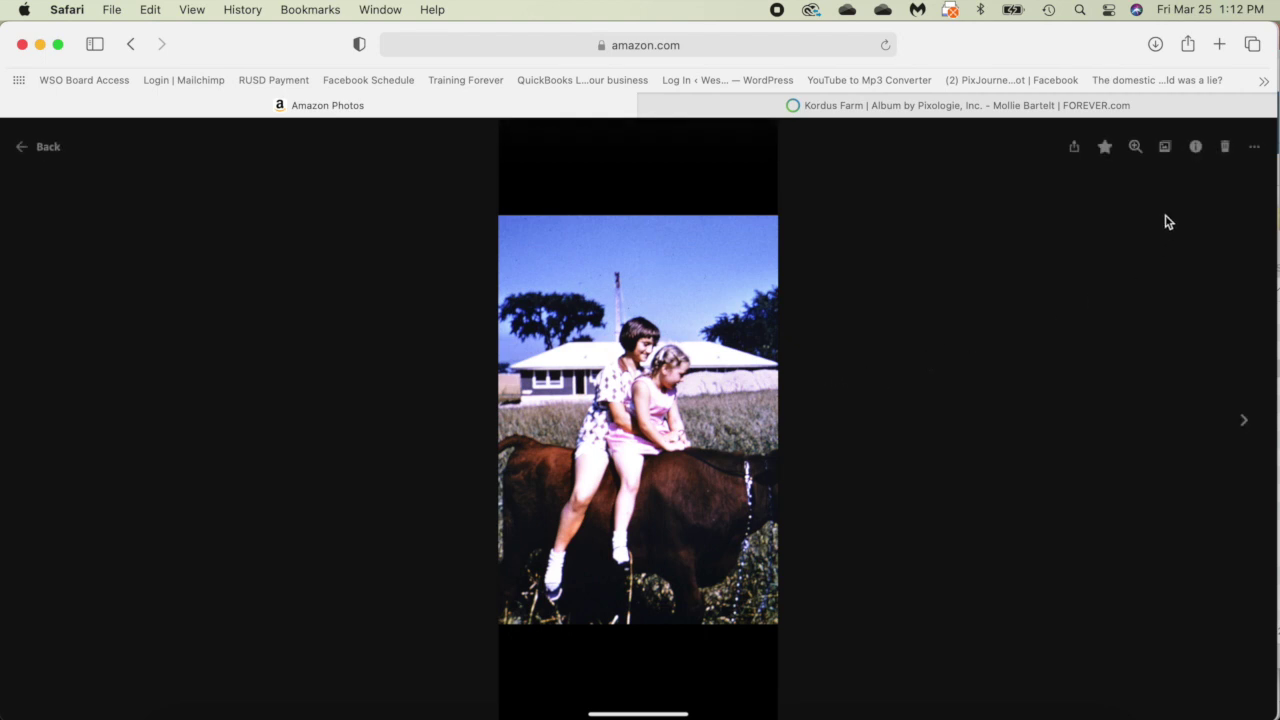
pyautogui.click(1196, 148)
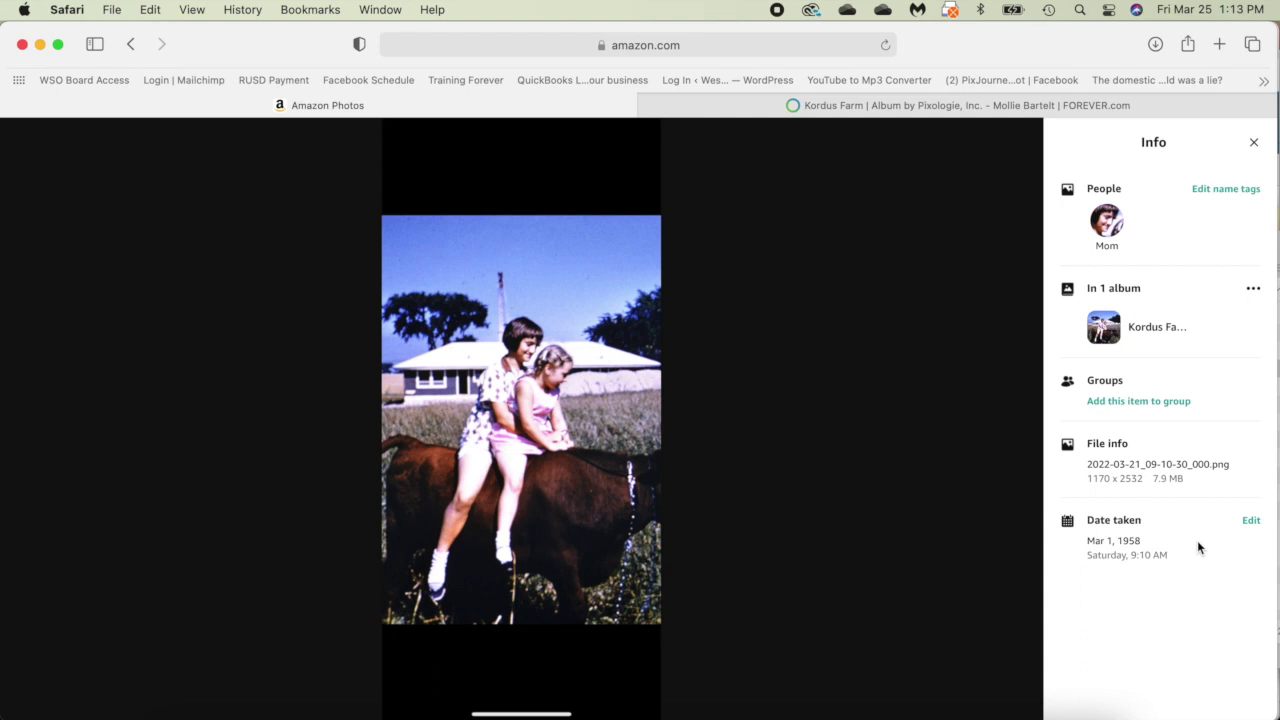
pyautogui.click(762, 110)
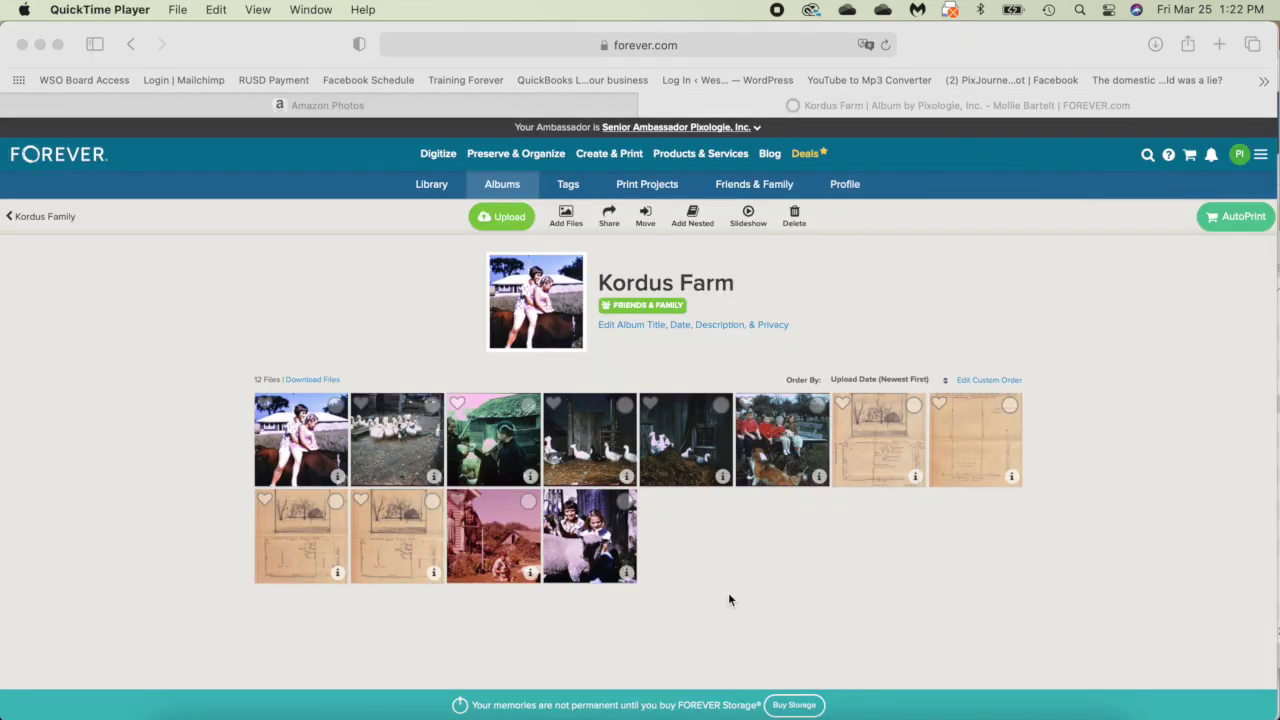
# - Open the first Kordus Farm photo and expand its description, tags and March 21, 1958 date
pyautogui.click(312, 446)
pyautogui.click(311, 445)
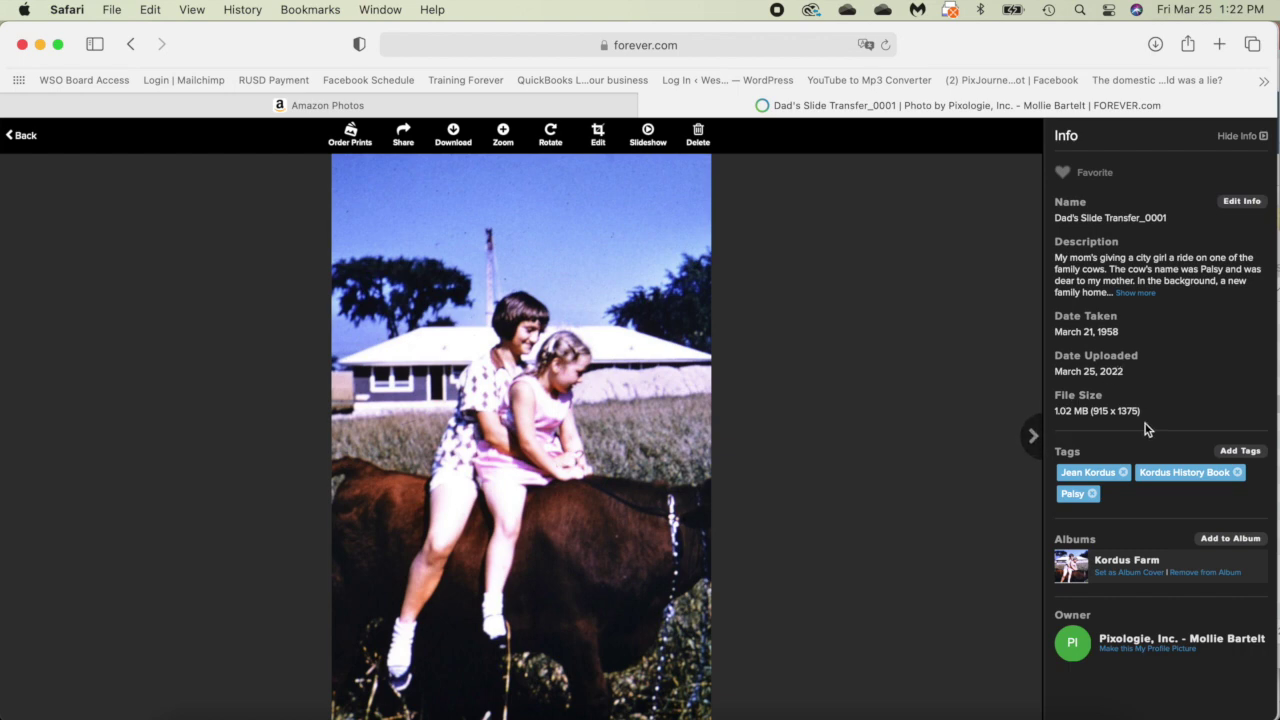
pyautogui.click(1139, 297)
pyautogui.click(866, 331)
# - Download the photo to bring up the 'Download With Updated Metadata?' prompt
pyautogui.click(455, 141)
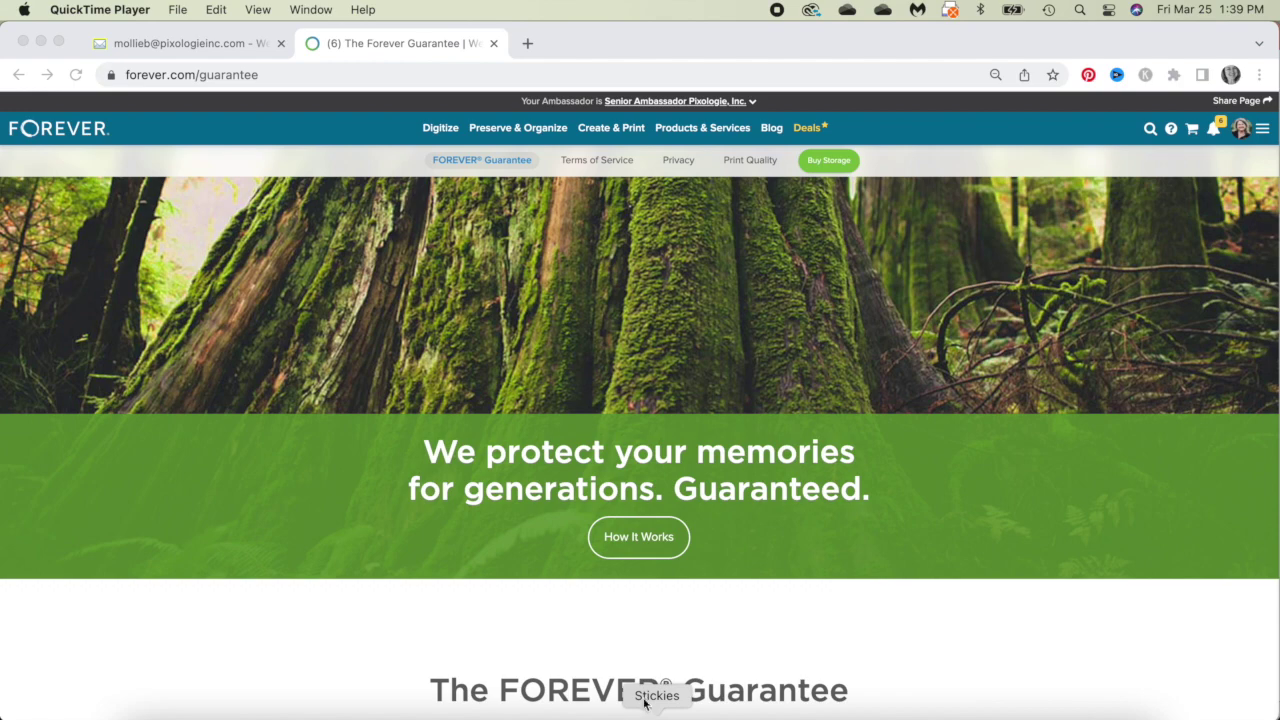
# - Scroll FOREVER's Guarantee page past 'Let's get technical' to the restricted Guarantee Fund paragraphs
pyautogui.scroll(-3, 736, 516)
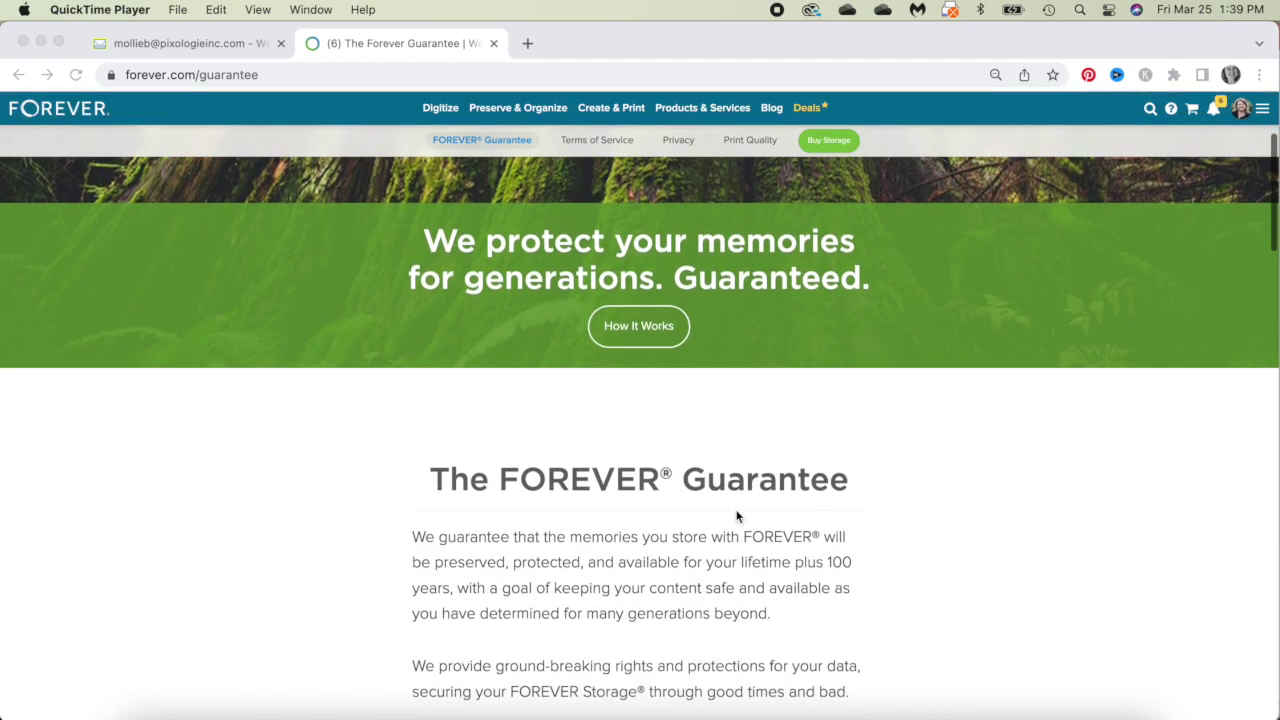
pyautogui.scroll(-4, 736, 516)
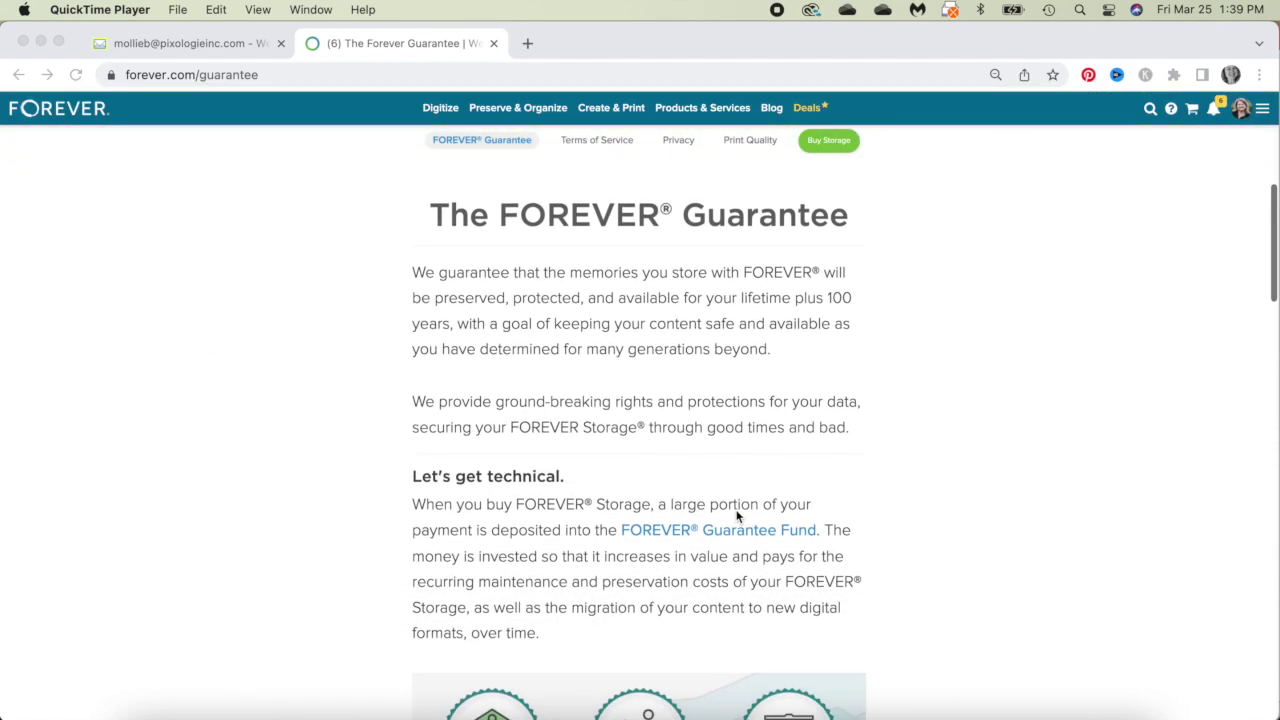
pyautogui.scroll(-3, 737, 516)
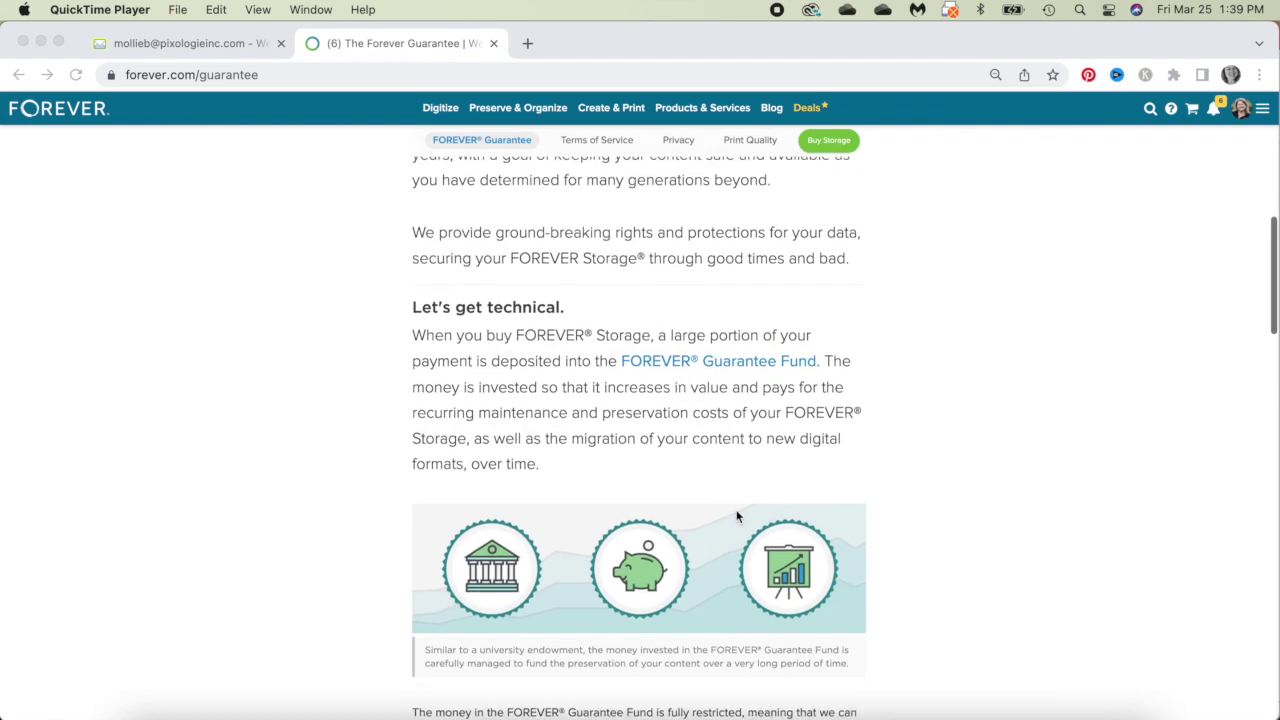
pyautogui.scroll(-2, 737, 516)
pyautogui.scroll(-3, 737, 516)
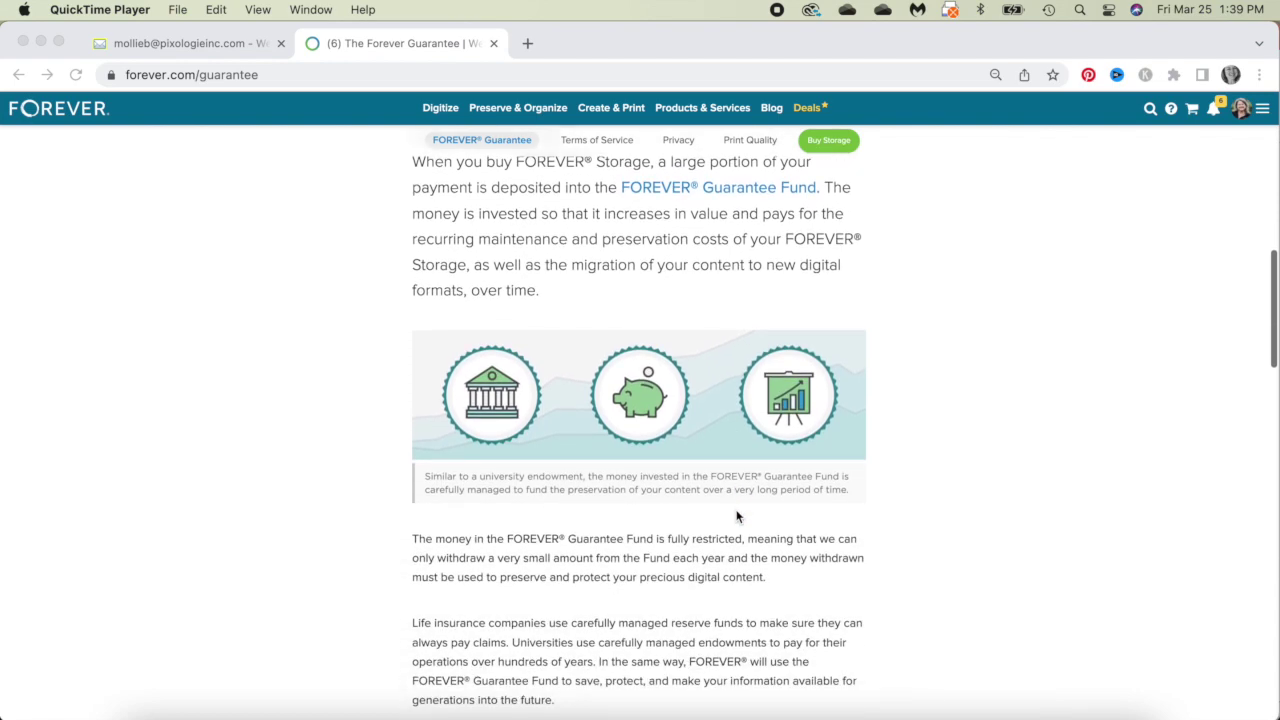